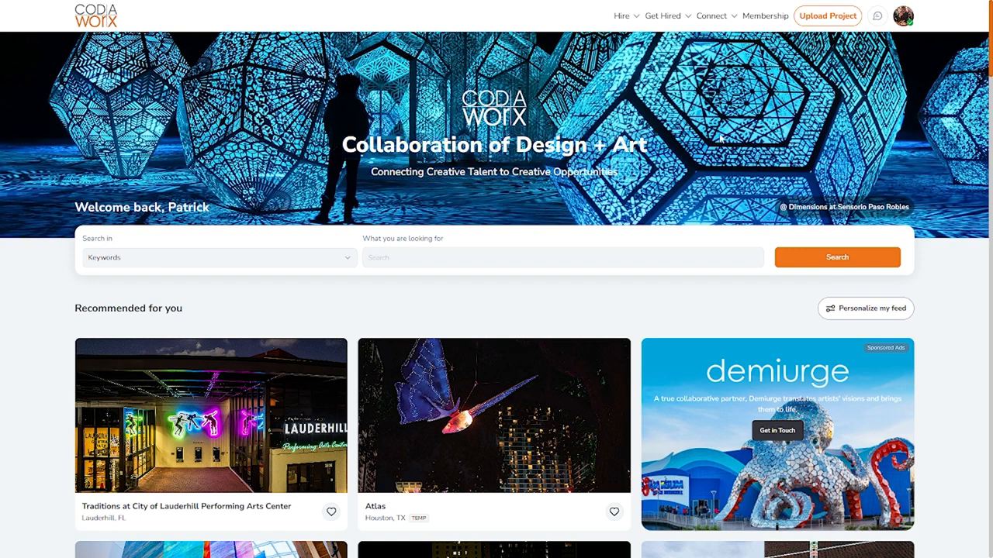
- Start a new project upload named Example with project status Completed
left_click(822, 25)
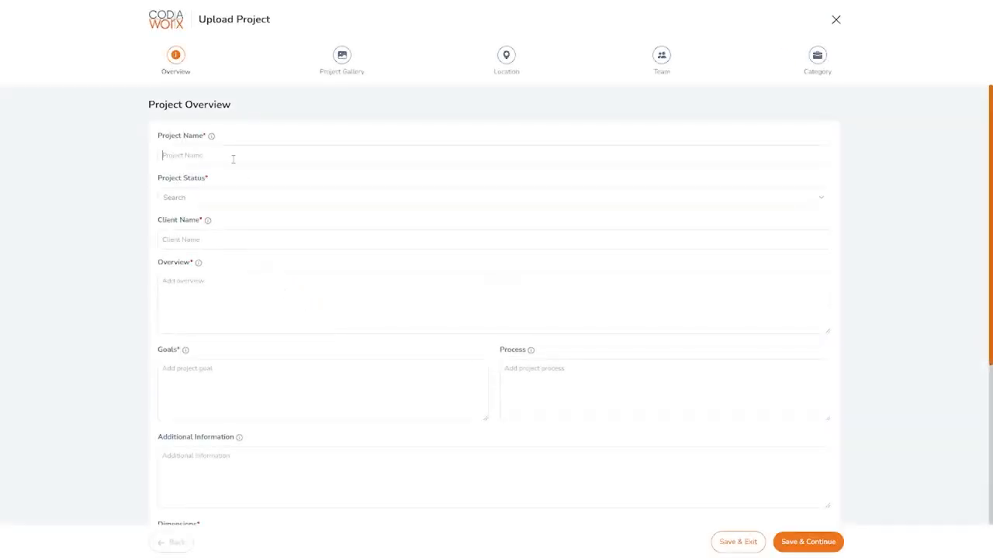
type("Example")
left_click(200, 197)
left_click(204, 215)
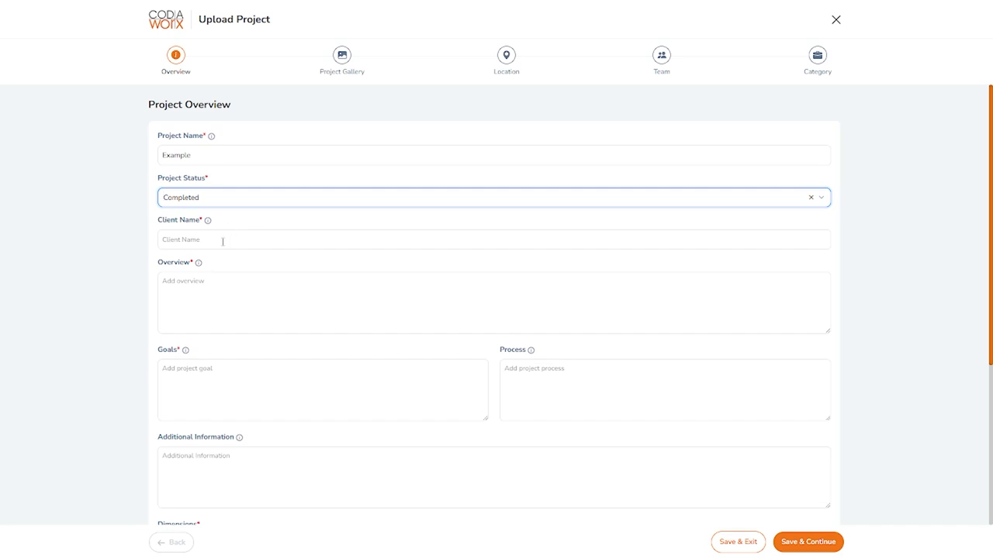
left_click(227, 219)
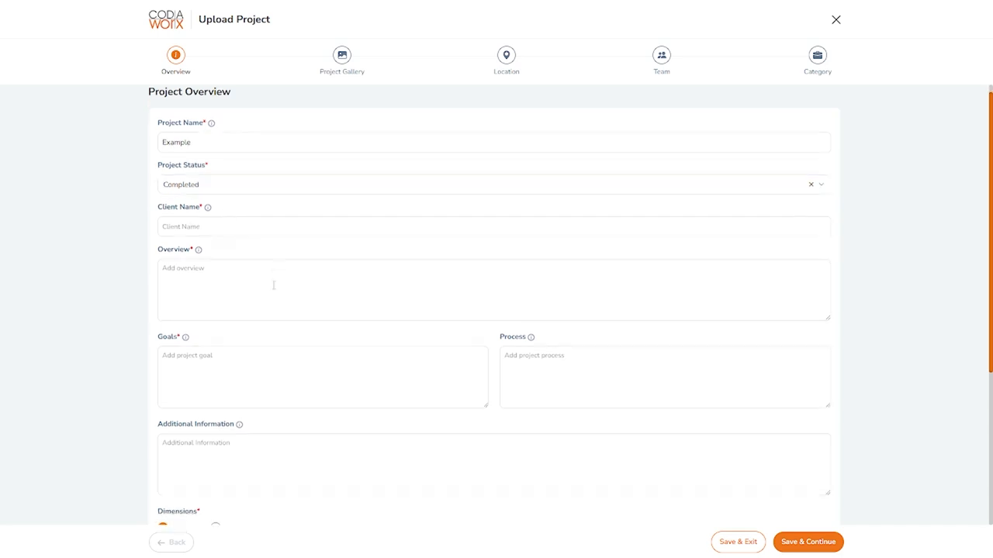
left_click_drag(152, 103, 275, 112)
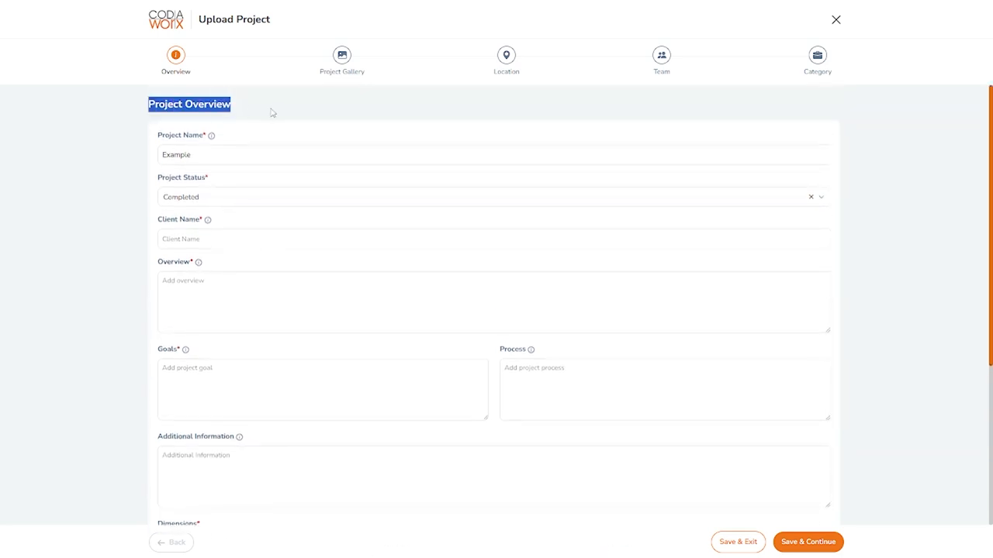
left_click(282, 139)
scroll(297, 195, "down", 2)
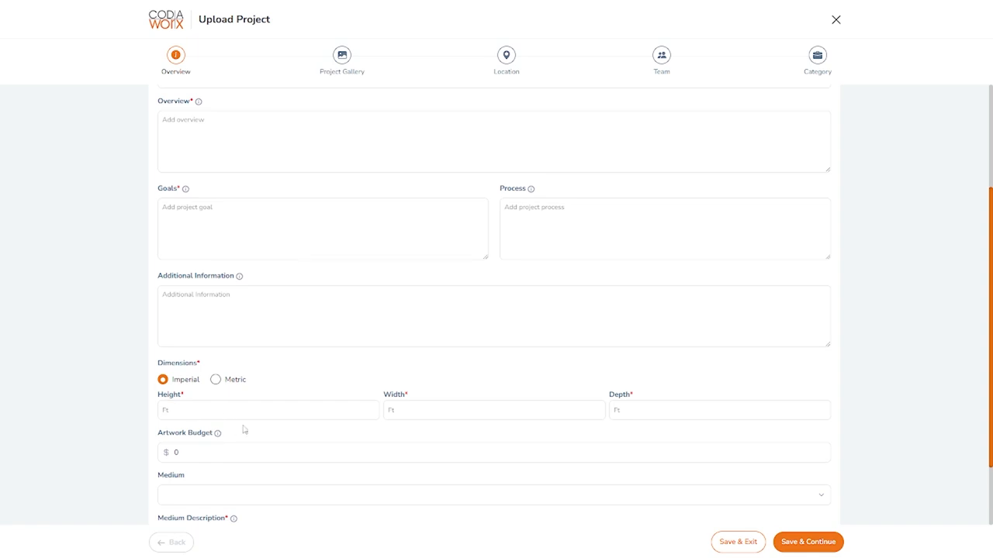
scroll(272, 346, "up", 2)
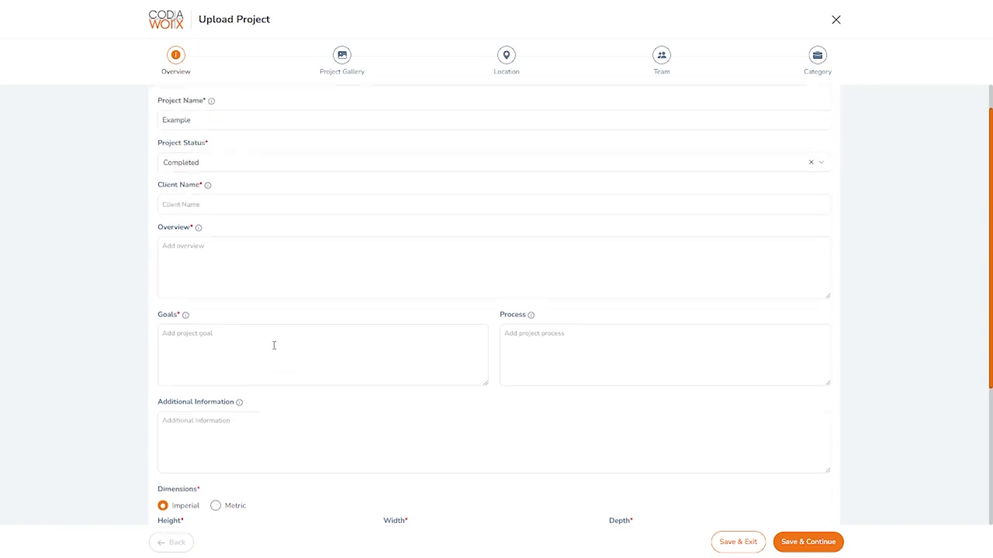
- Enter Example as both the project overview and the client name
left_click(214, 263)
type("Example")
left_click(214, 221)
type("Example")
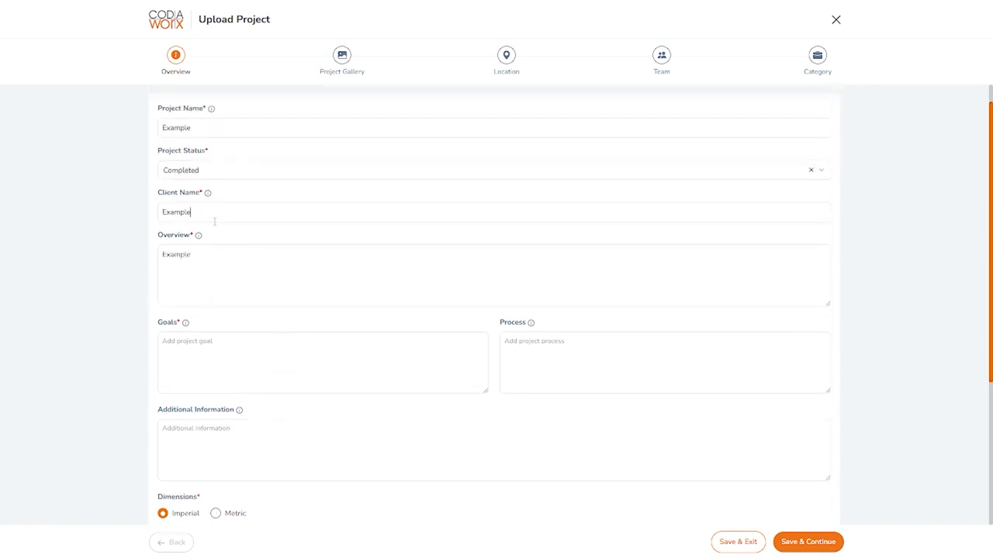
- Enter Example as the project goals
left_click(261, 173)
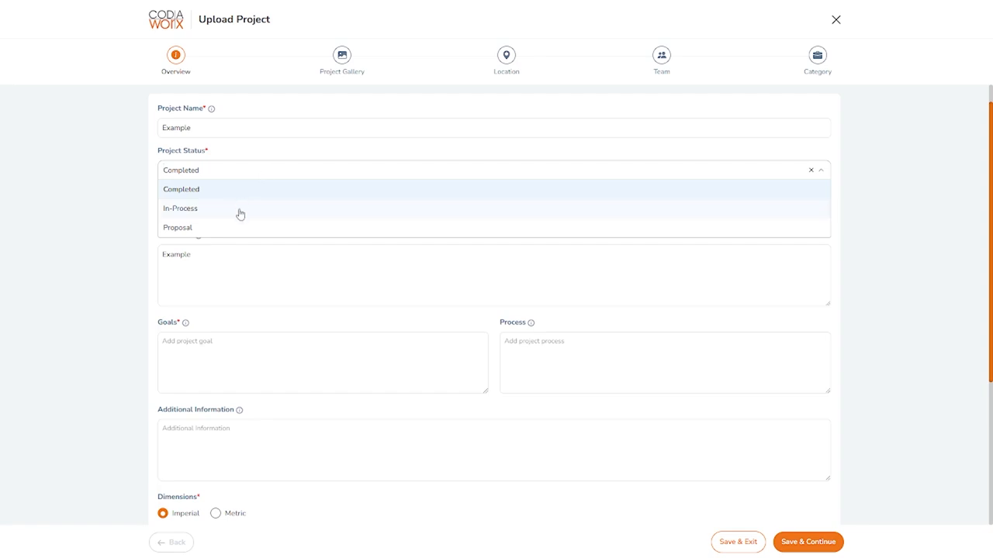
left_click(77, 215)
scroll(263, 281, "down", 1)
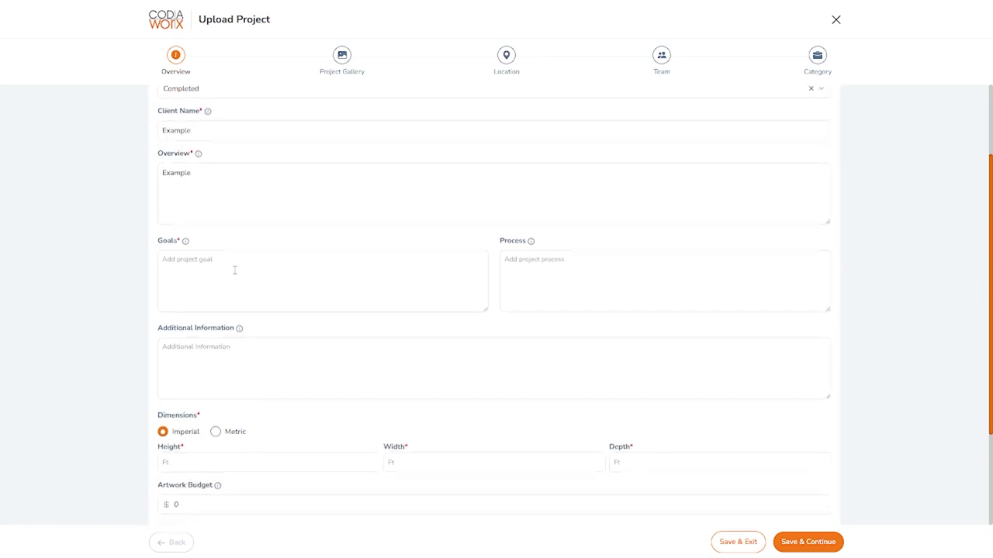
type("Example")
- Paste Example as the medium description and save the overview to continue
scroll(563, 246, "down", 1)
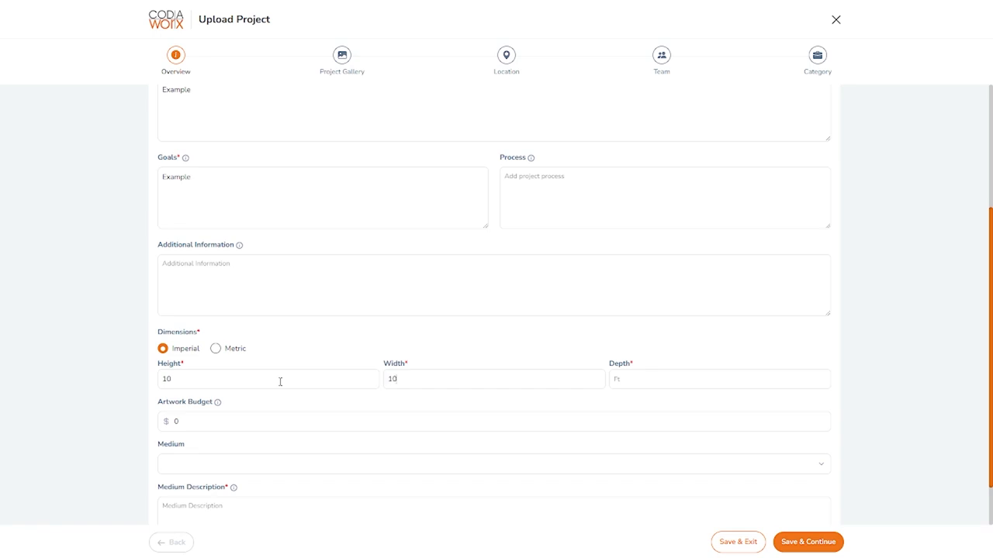
scroll(280, 382, "down", 1)
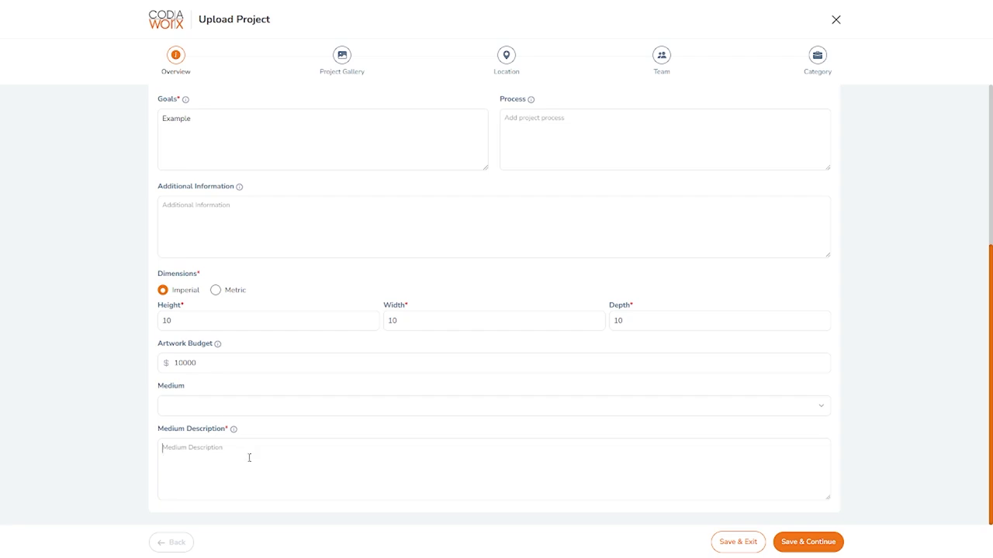
type("Example")
left_click(828, 542)
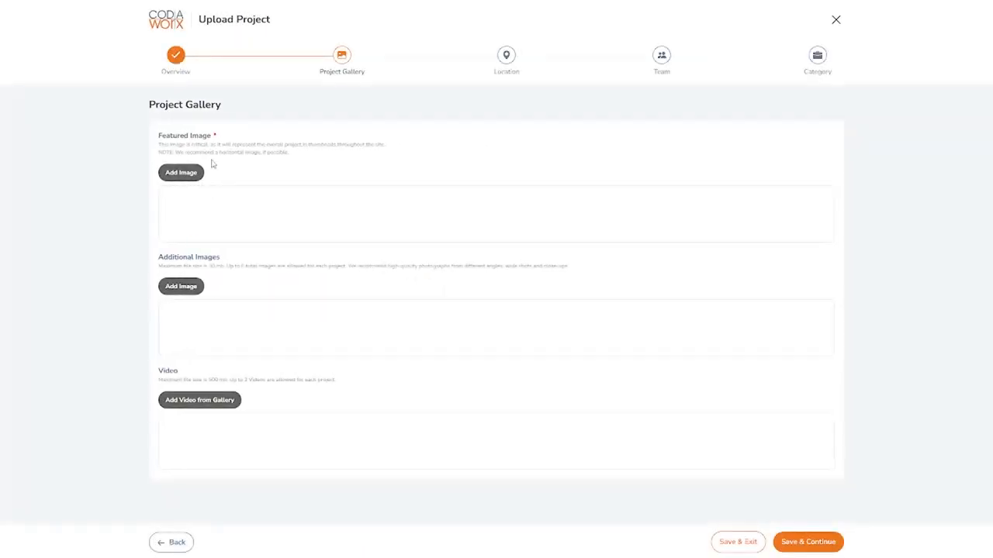
left_click_drag(160, 144, 327, 156)
left_click(299, 156)
left_click(327, 155)
- Insert the codaworx_logo.png library image as the featured image with photo credit CODAworx
left_click(175, 175)
left_click(468, 352)
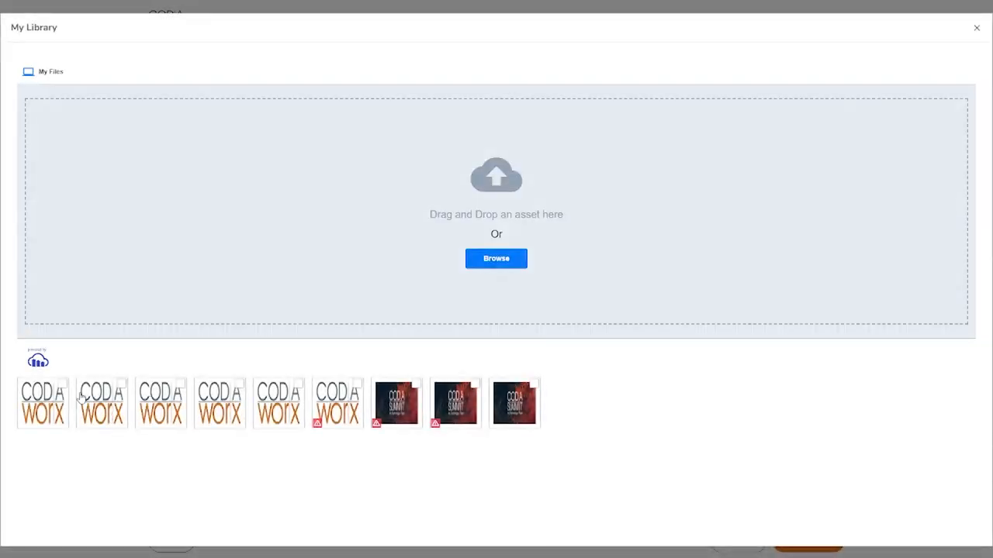
left_click(60, 381)
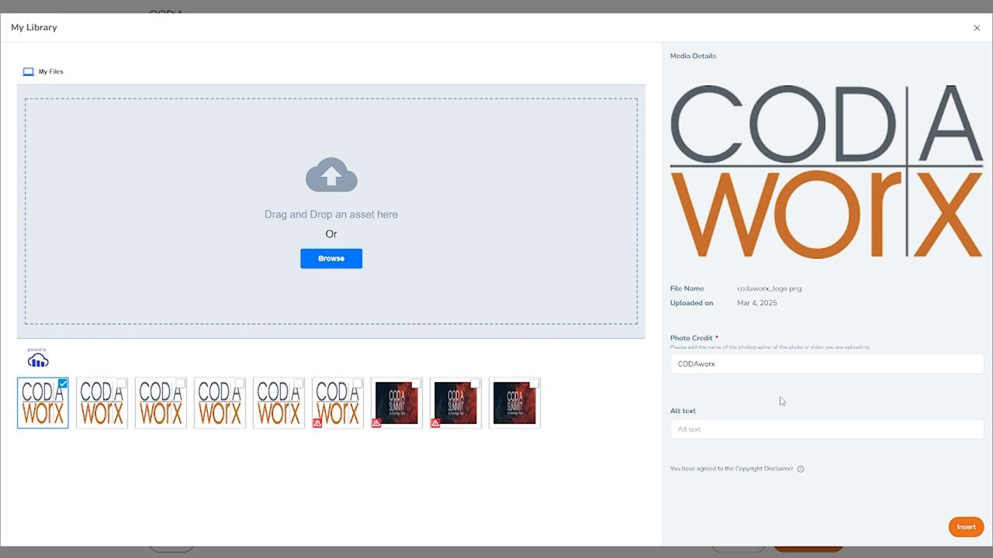
left_click_drag(667, 339, 784, 342)
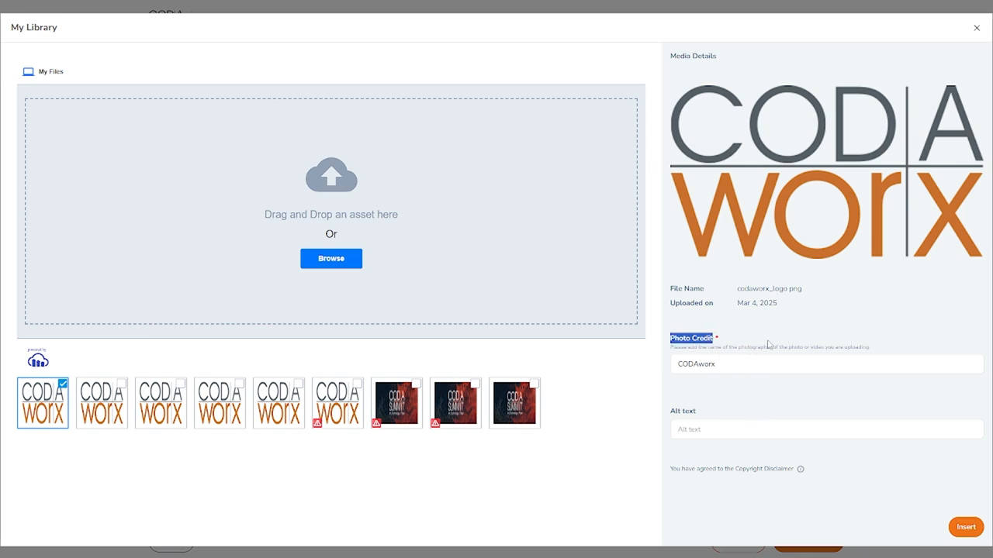
left_click(789, 363)
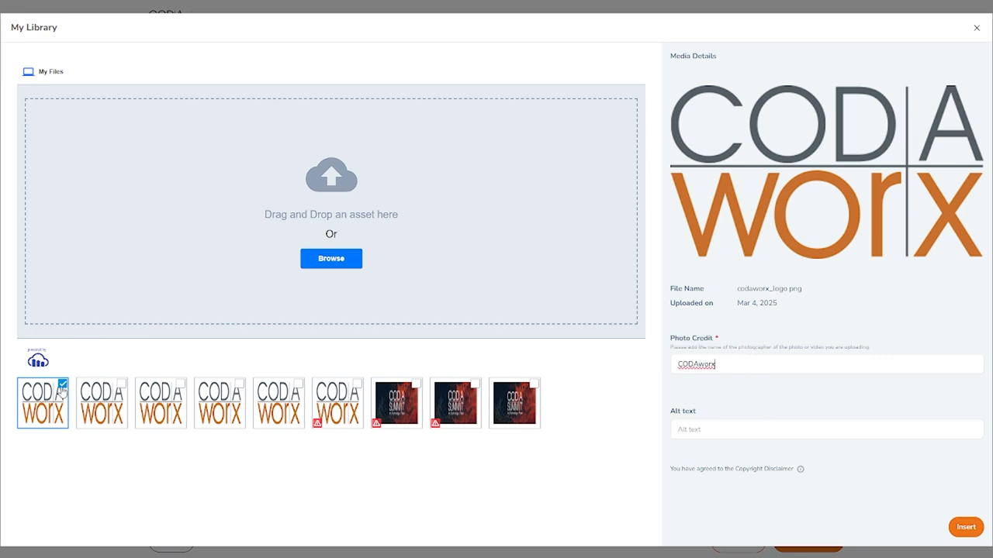
left_click(966, 528)
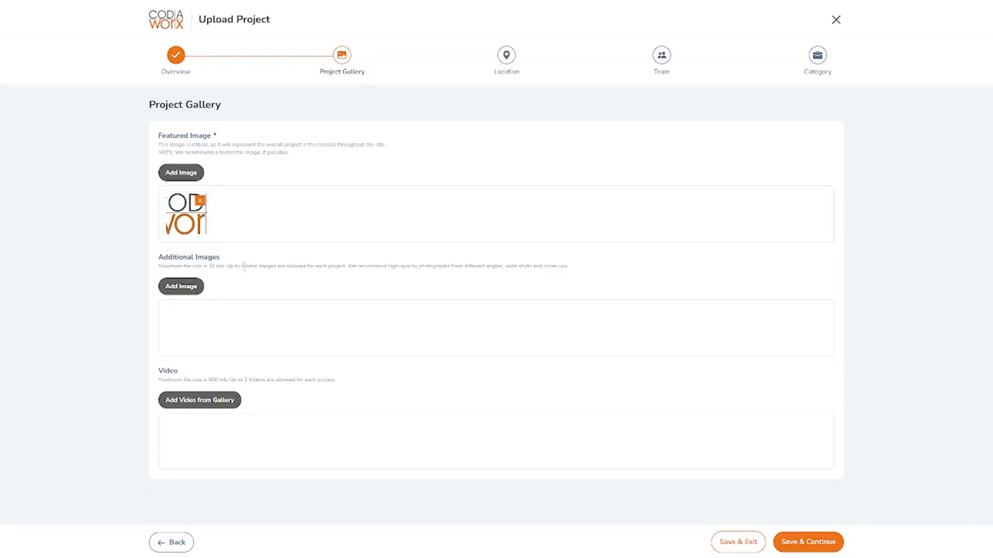
- Read the featured image, additional images and video requirements on the gallery page
left_click_drag(241, 266, 351, 267)
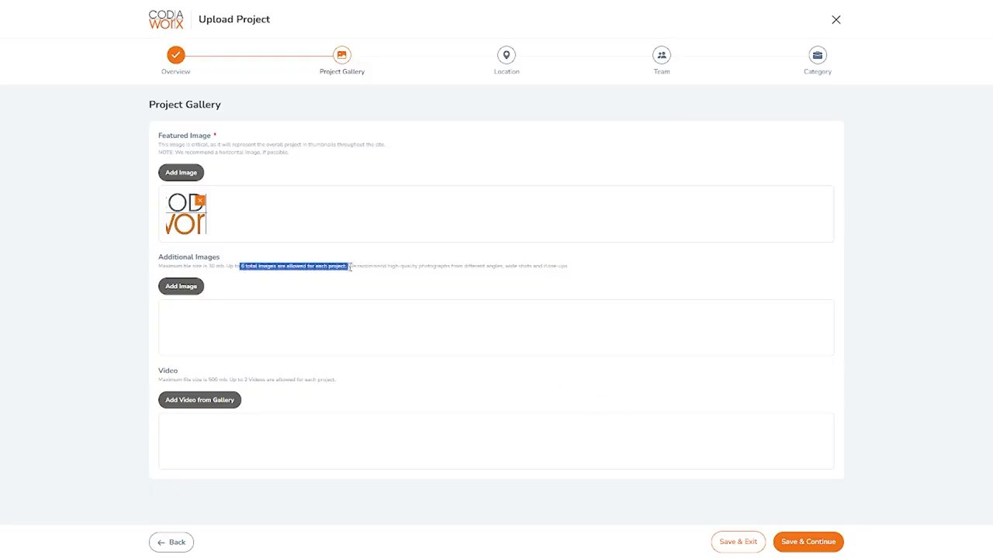
left_click(348, 267)
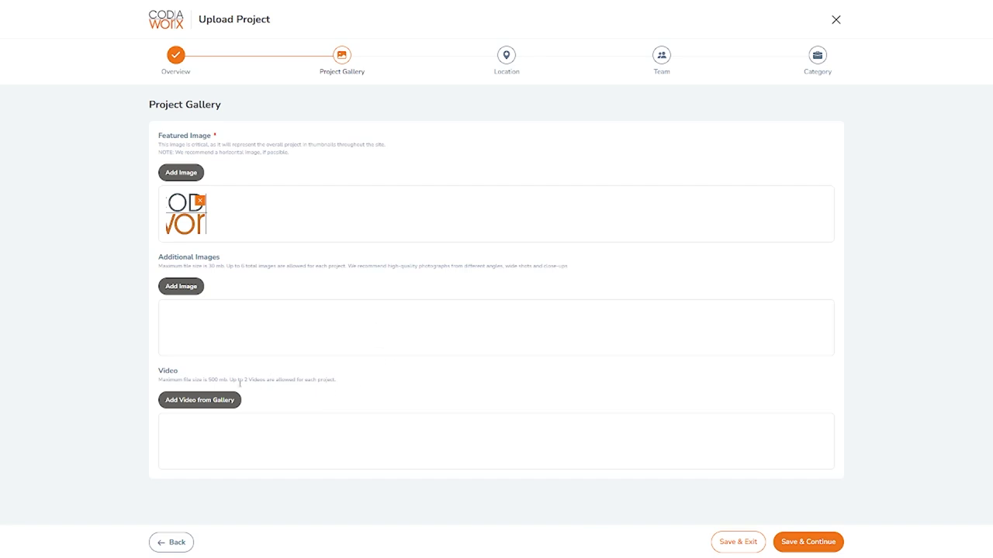
left_click_drag(231, 379, 344, 381)
left_click(344, 380)
left_click_drag(339, 381, 158, 130)
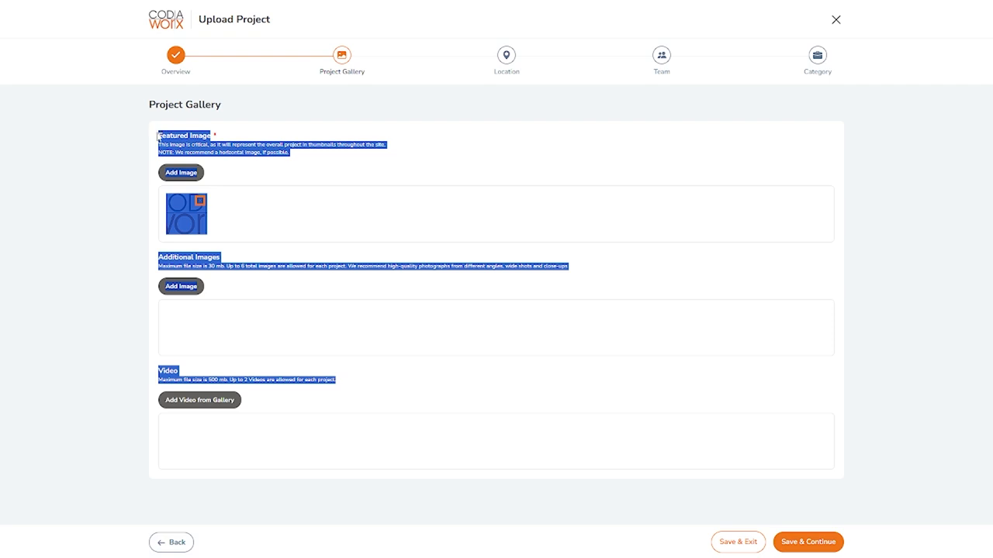
left_click(157, 135)
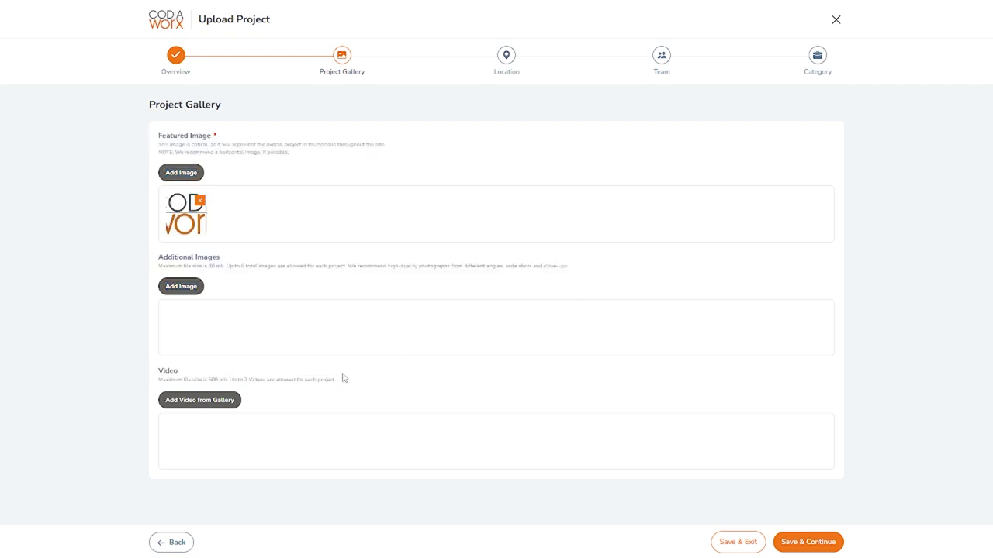
left_click_drag(344, 390, 158, 140)
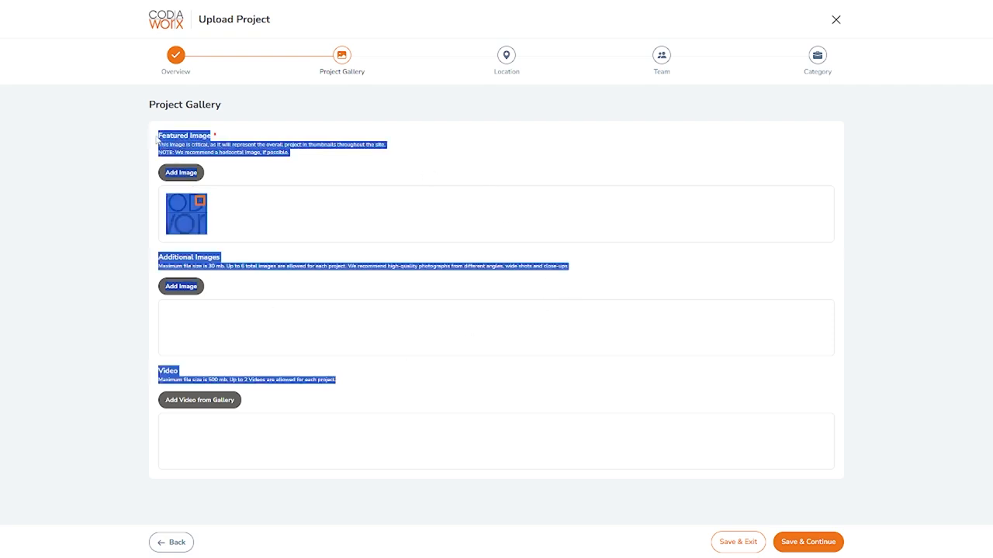
left_click(157, 140)
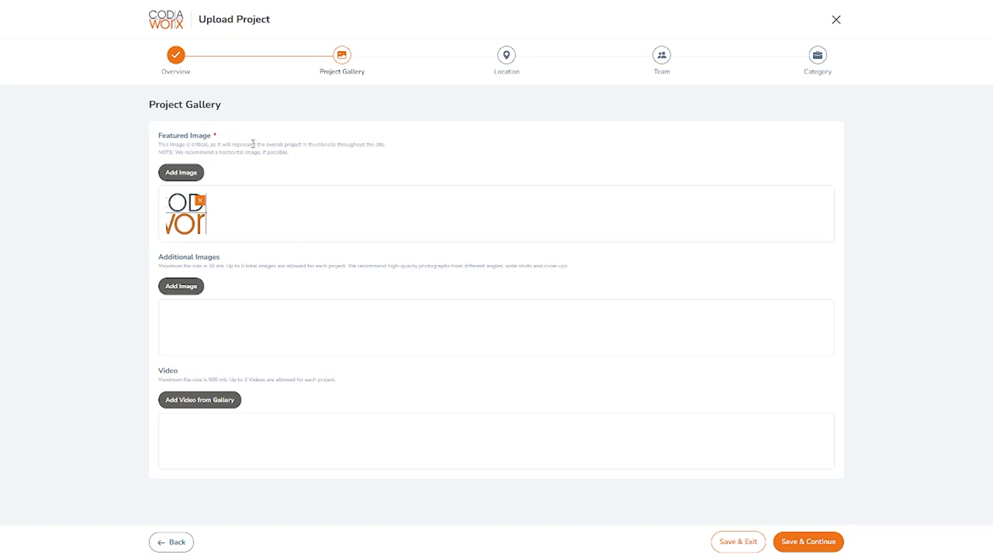
mouse_move(297, 155)
left_mouse_down()
mouse_move(158, 136)
mouse_move(310, 158)
left_mouse_up()
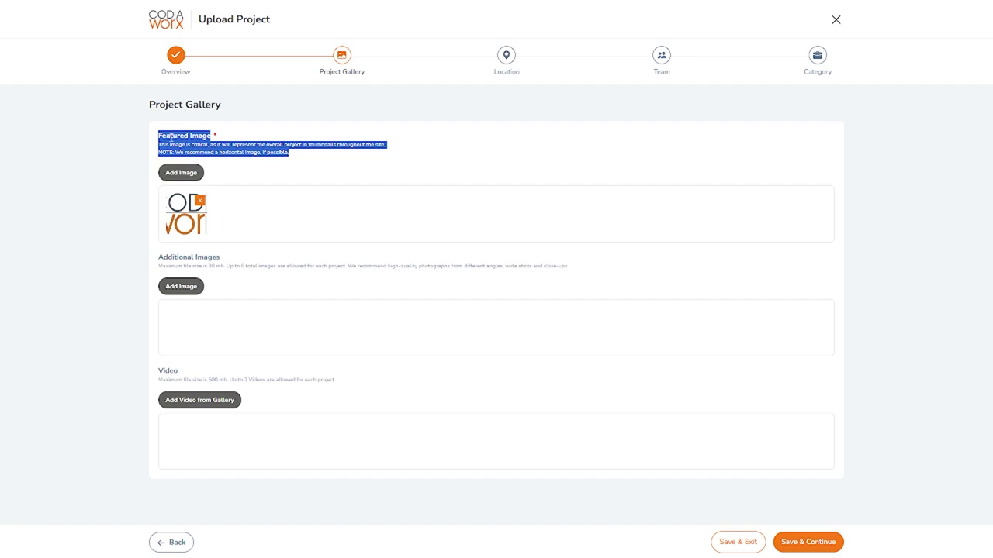
left_click_drag(159, 136, 287, 153)
left_click(304, 159)
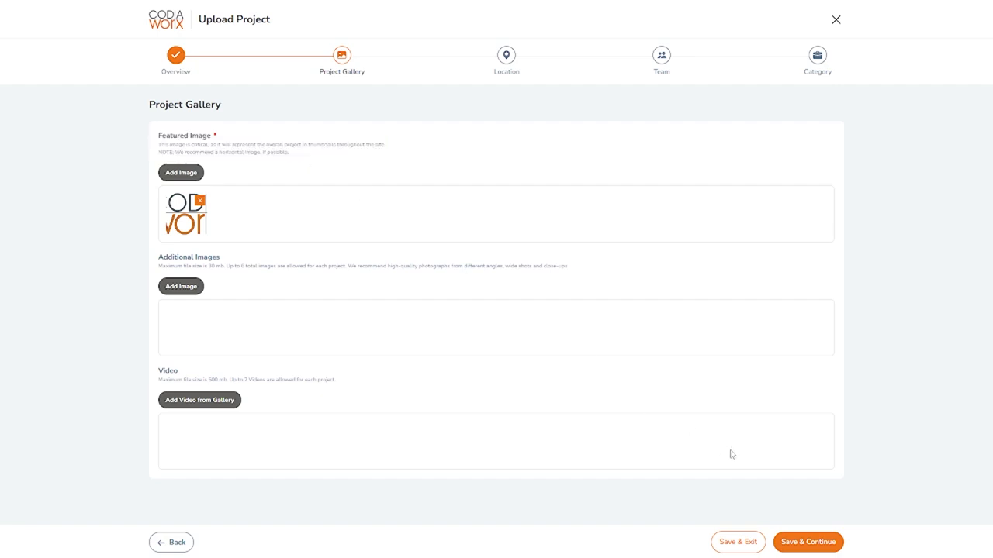
- Save the gallery and set the project completion date to 1/1/2025
left_click(803, 542)
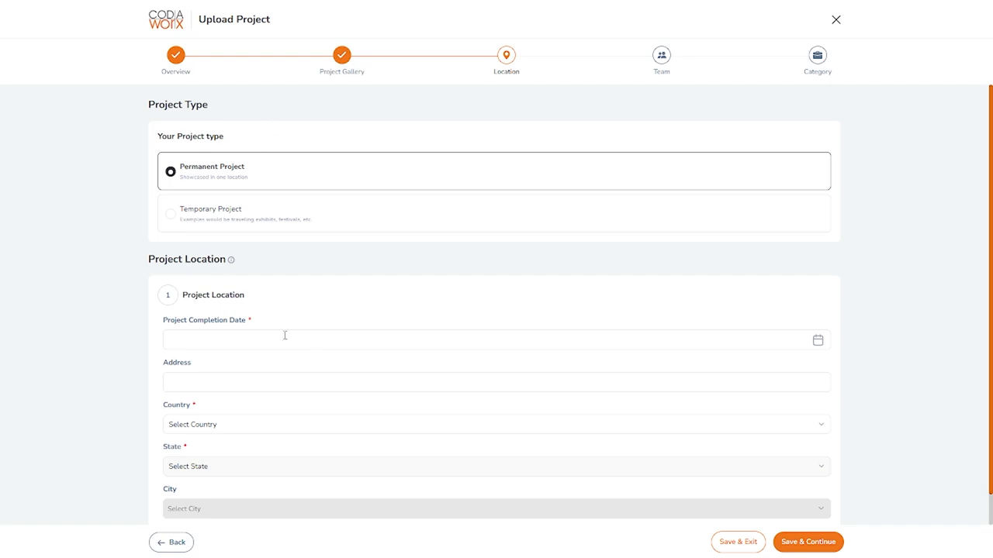
scroll(676, 262, "down", 1)
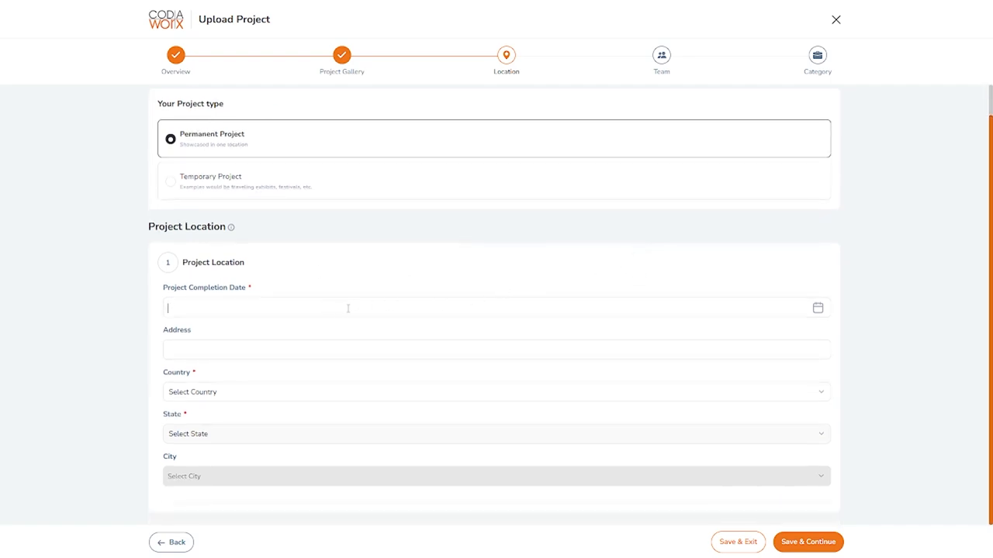
left_click(808, 311)
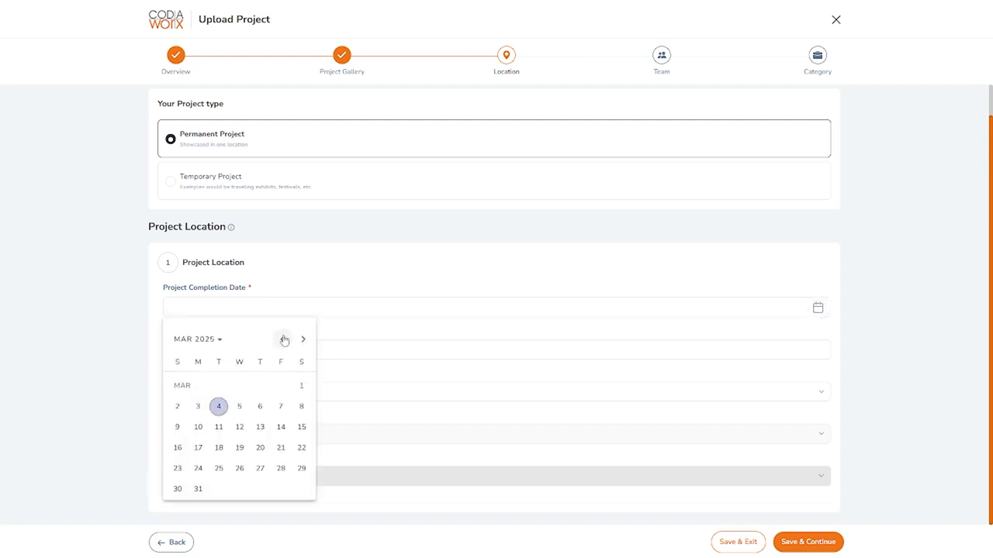
left_click(239, 385)
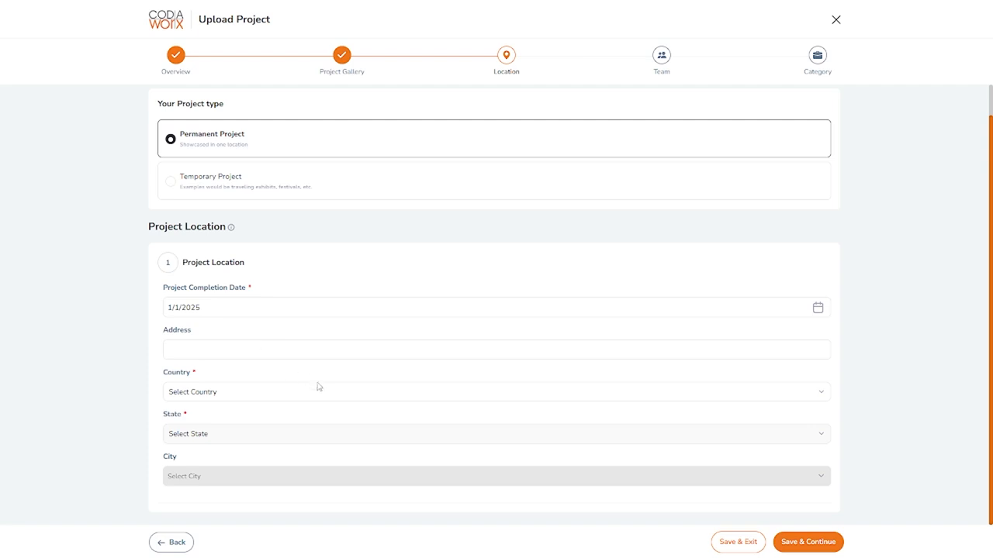
- Set the project location's country to United States and state to Wisconsin
left_click(257, 393)
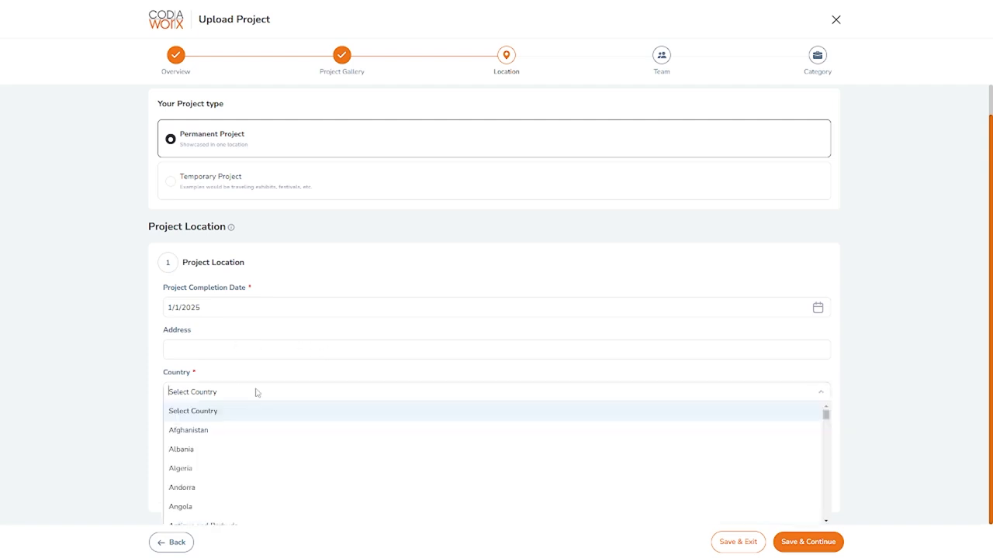
type("unit")
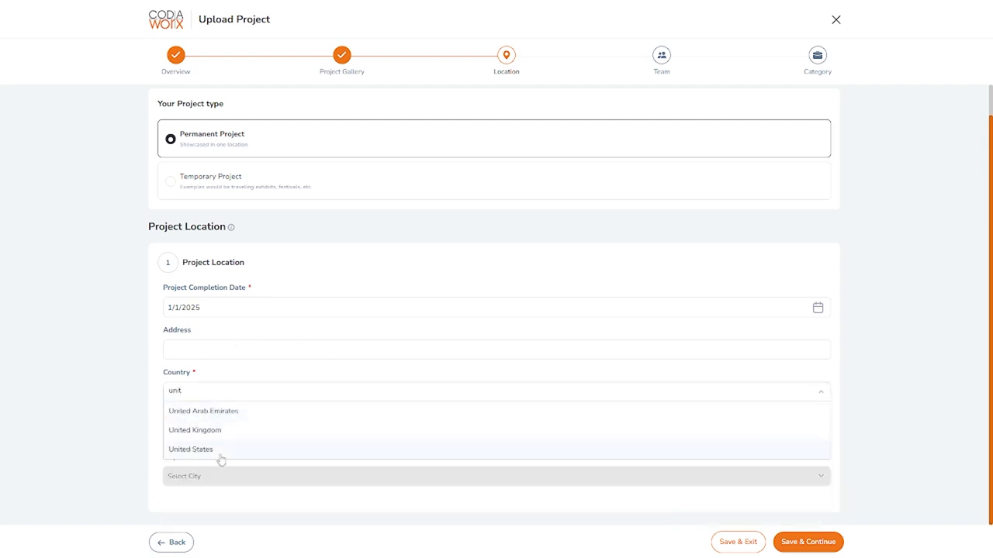
left_click(221, 456)
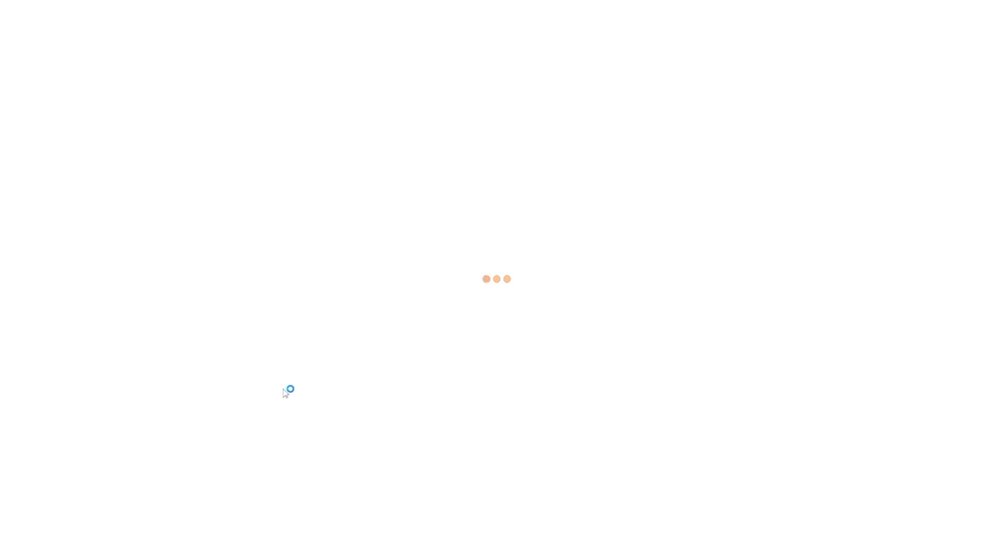
left_click(257, 434)
type("wisc")
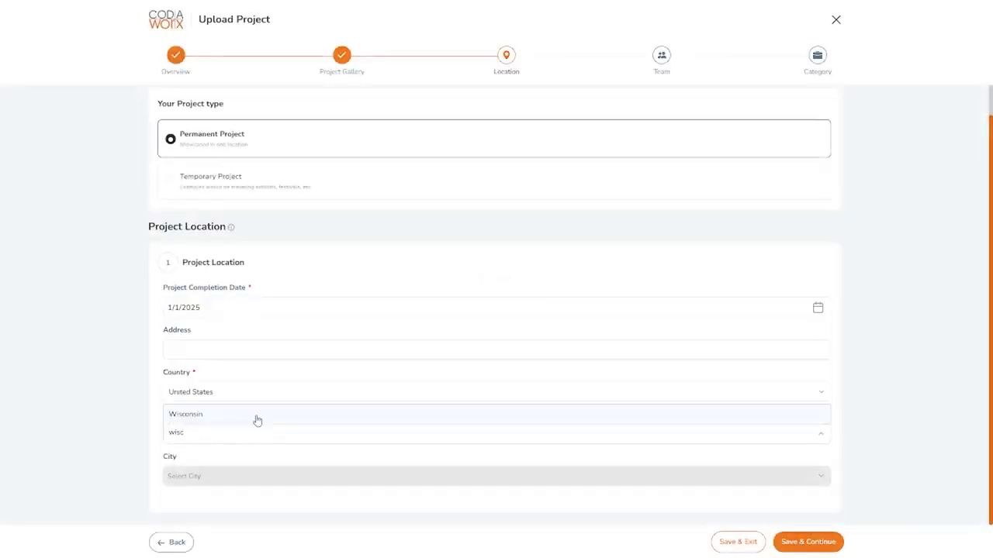
left_click(256, 415)
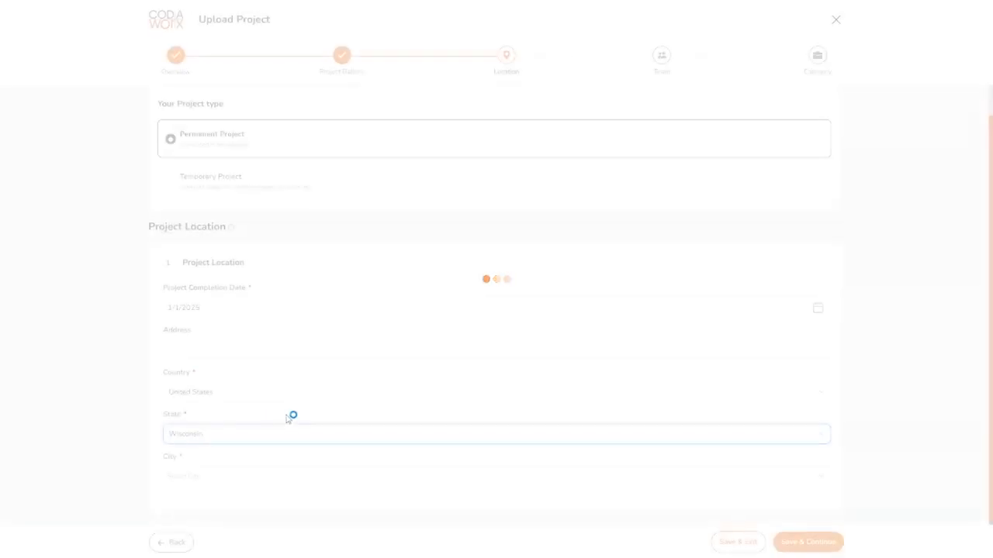
- Set the project city to Madison and save the location page
left_click(265, 473)
type("madi")
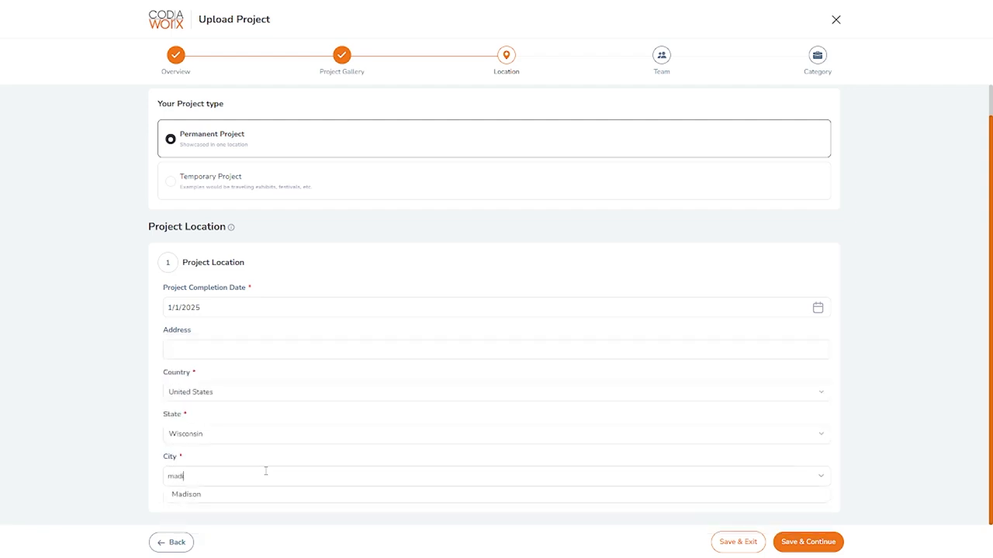
left_click(325, 501)
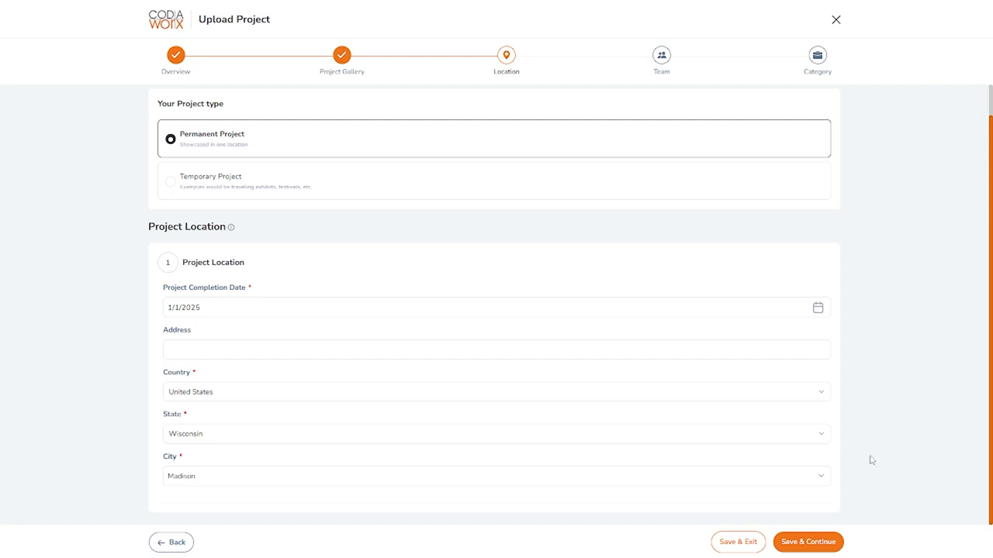
left_click(808, 543)
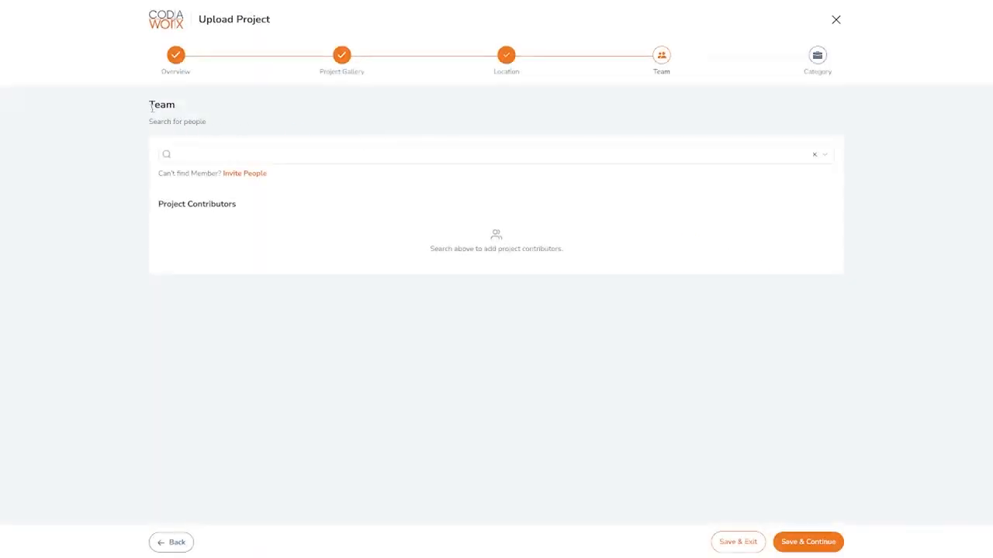
- Search for a team member by name and add them as a project contributor
left_click(297, 159)
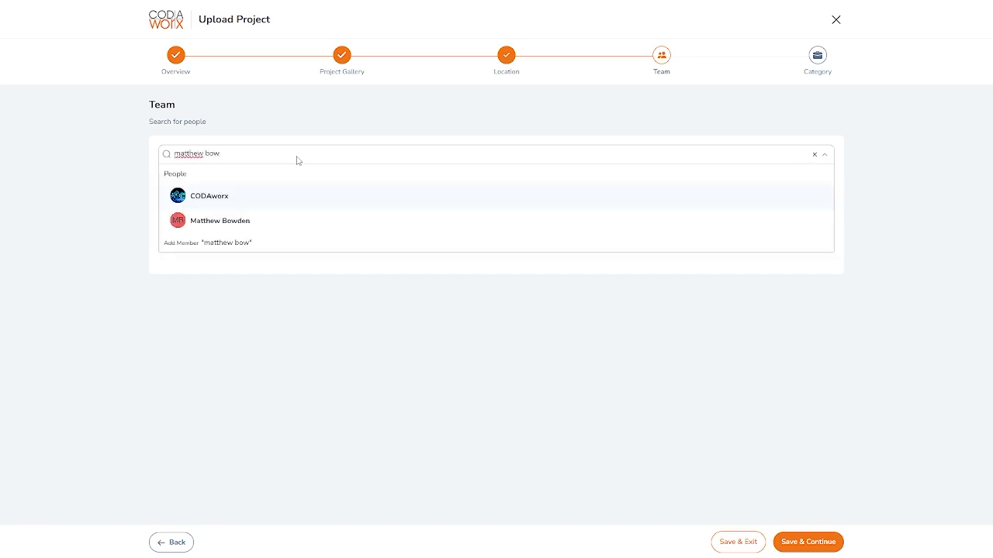
left_click(272, 223)
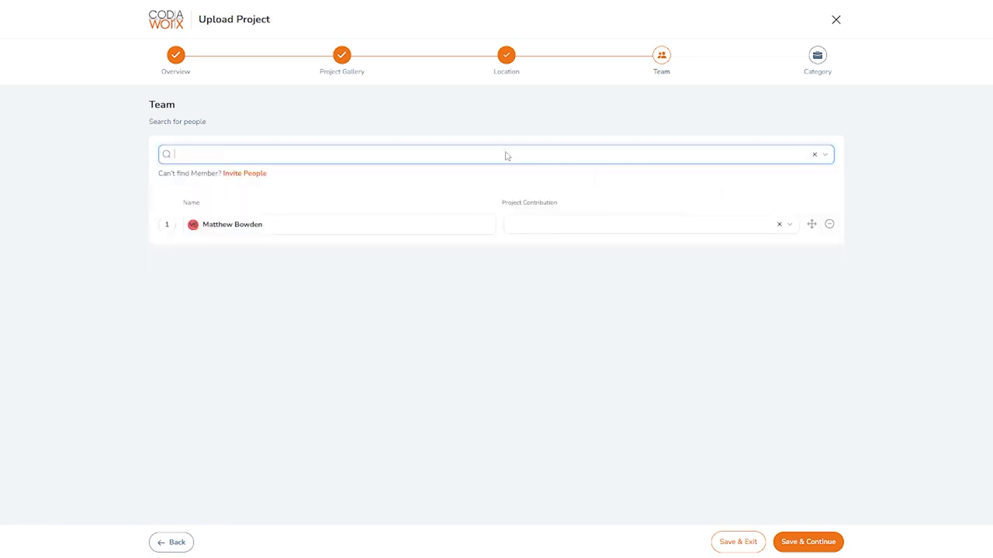
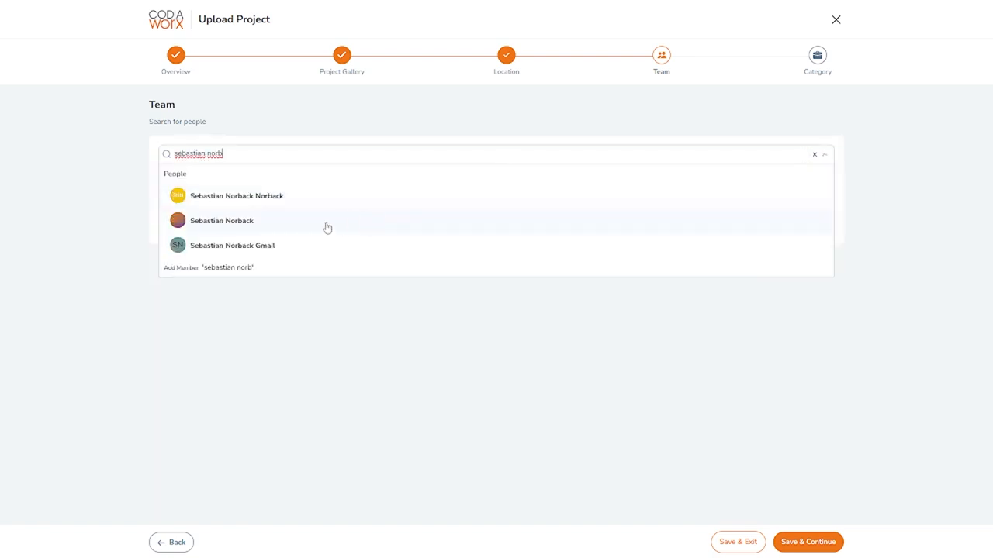
- Search for and add a second contributor by name, then reorder the contributor list
left_click(325, 225)
left_click_drag(811, 224, 814, 268)
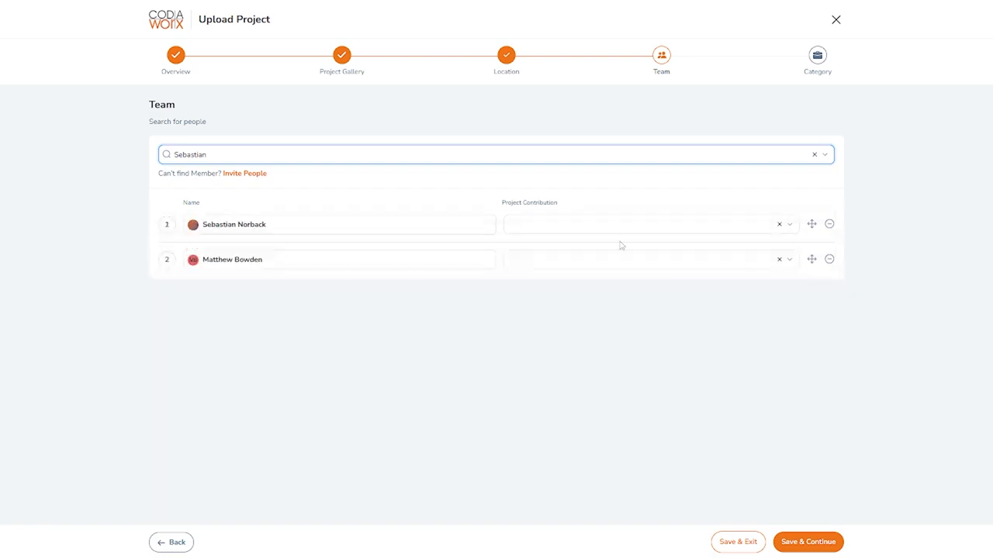
- Set the second contributor's project contribution to Creative Director
left_click(536, 260)
type("creative")
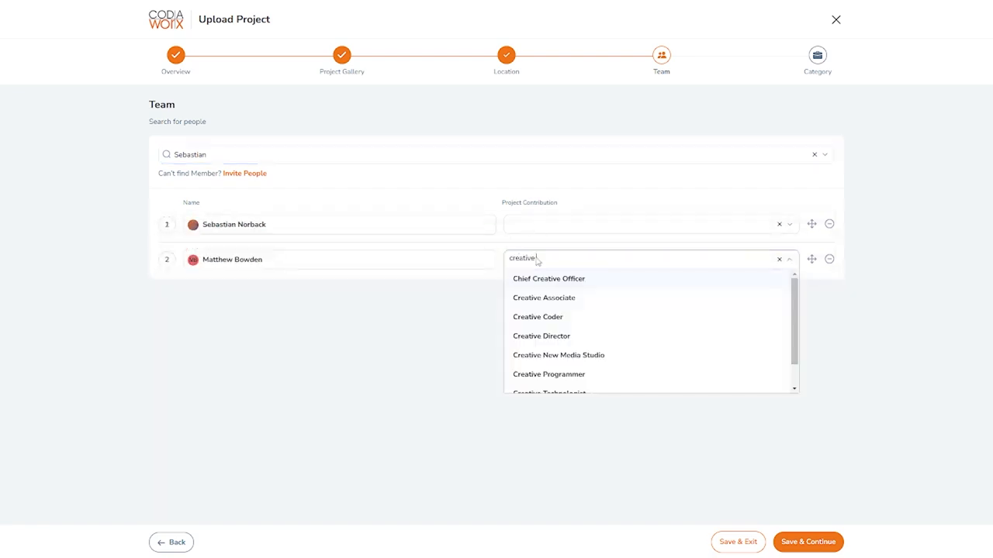
type(" dir")
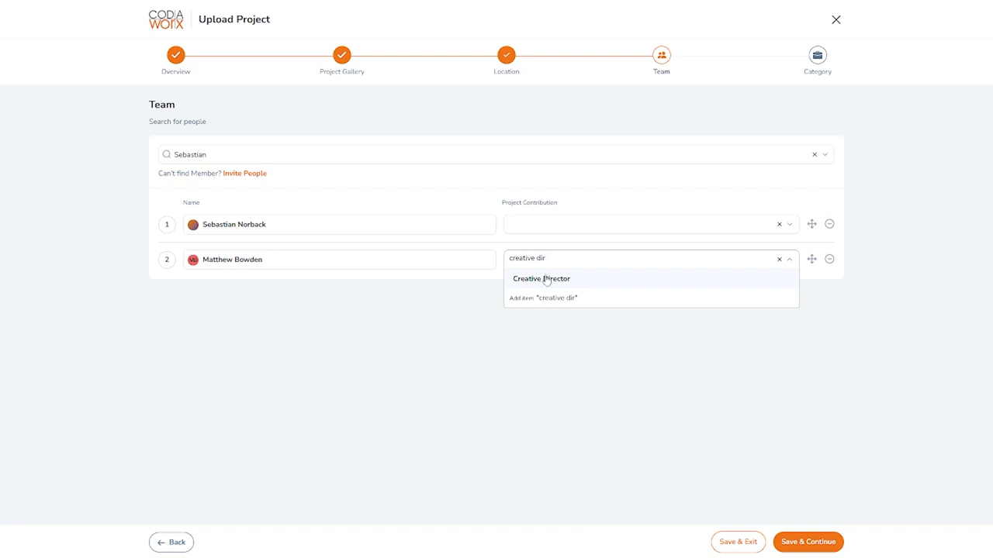
left_click(543, 279)
- Set the first contributor's project contribution to Art Program Assistant
left_click(530, 232)
type("as")
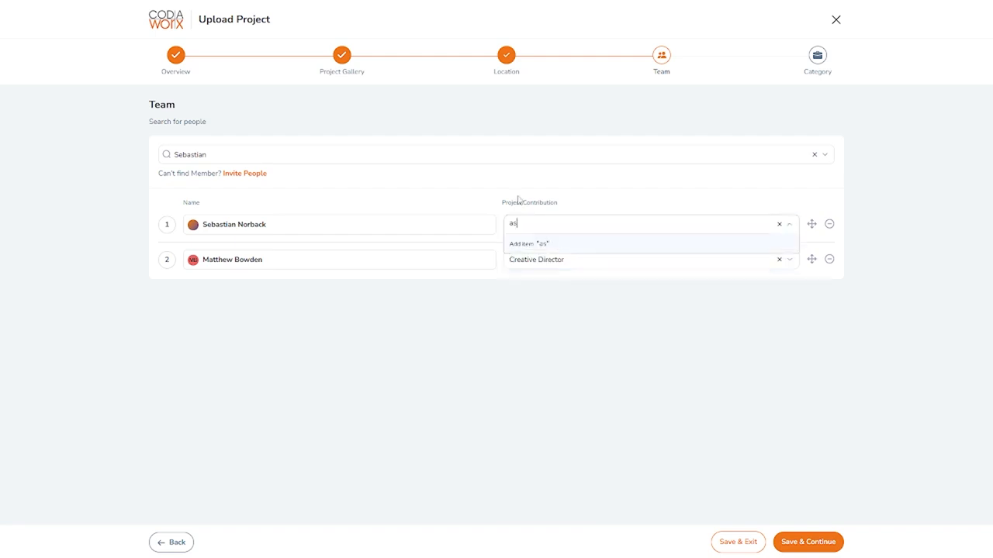
type("si")
left_click(552, 244)
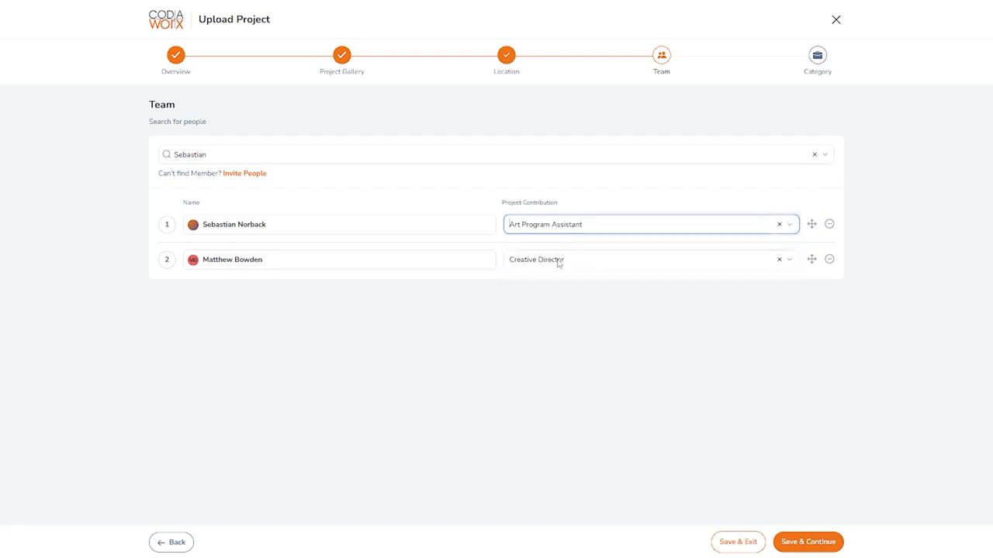
mouse_move(813, 225)
left_mouse_down()
mouse_move(815, 264)
mouse_move(811, 226)
left_mouse_up()
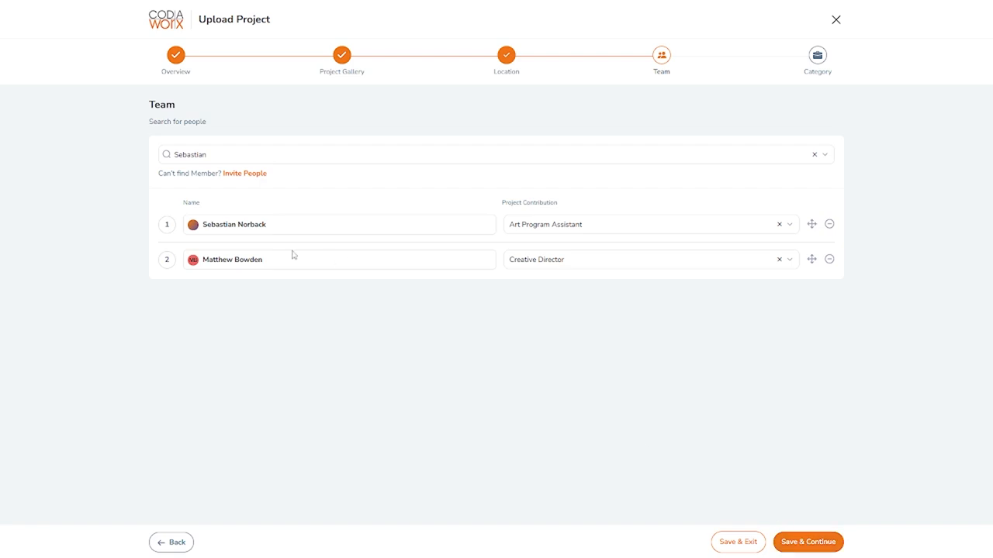
- Save the team page and set the Type of Artwork to Architecture
left_click_drag(148, 99, 208, 126)
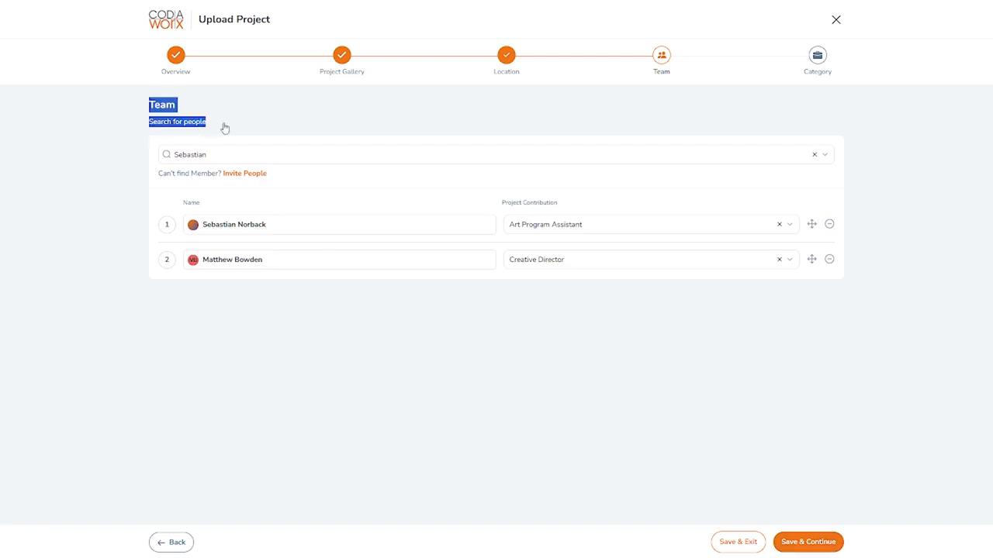
left_click(265, 123)
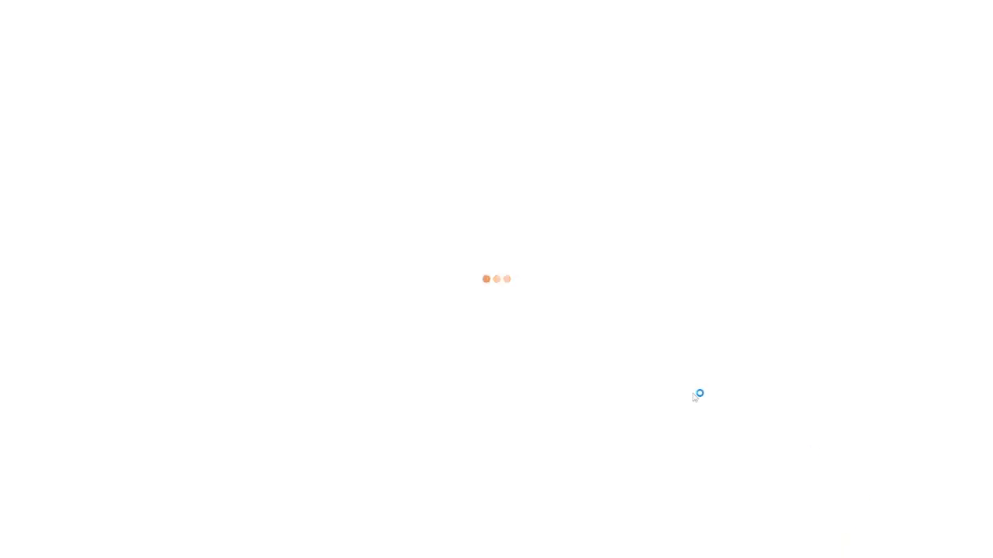
left_click(281, 176)
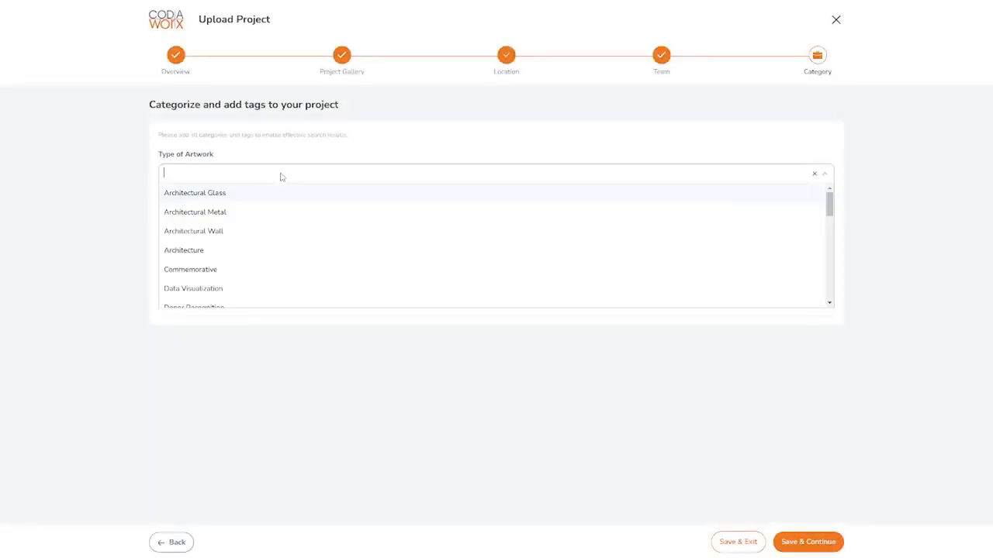
left_click(207, 250)
- Set the Building / Setting Type to Libraries
left_click(210, 218)
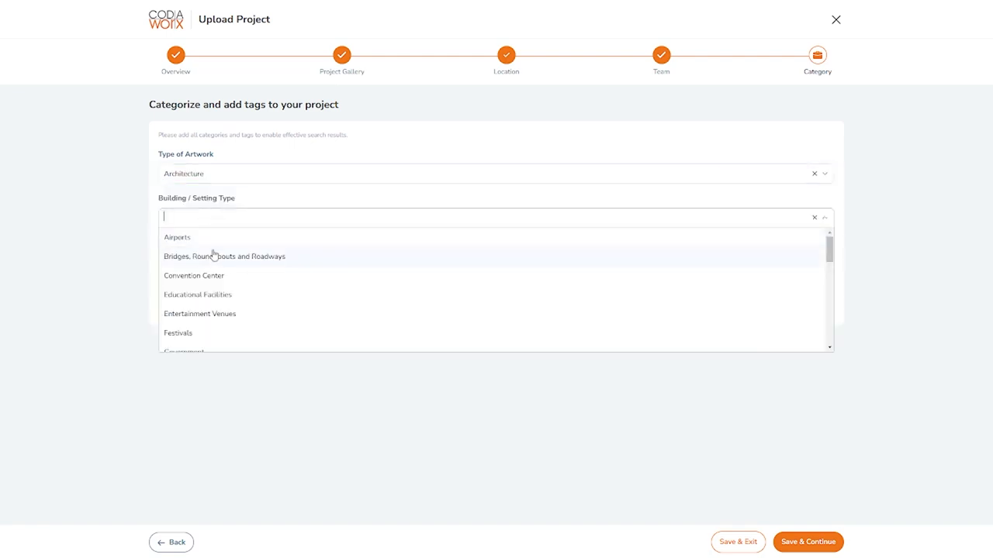
scroll(231, 299, "down", 3)
scroll(230, 299, "down", 2)
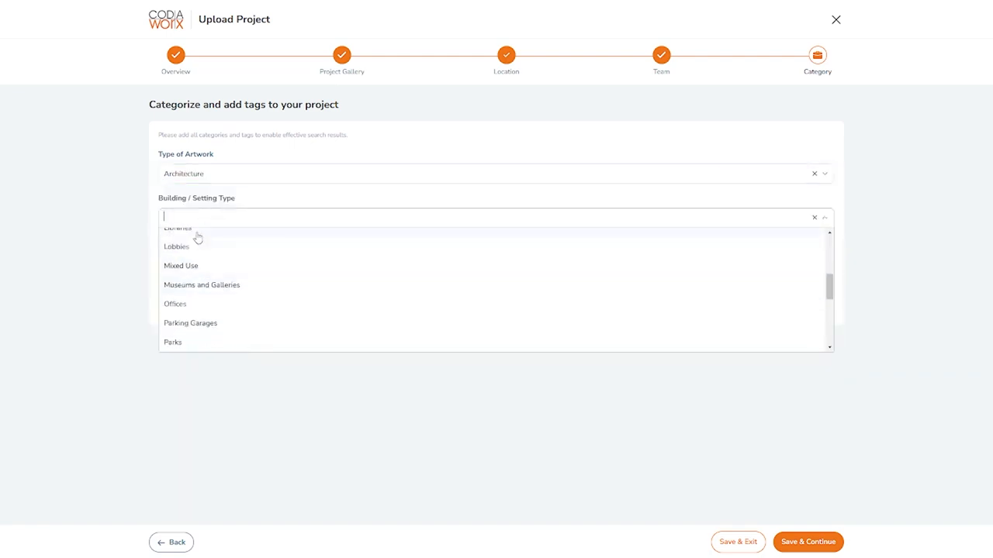
left_click(199, 245)
- Set the project Purpose to Activate Space
left_click(242, 264)
scroll(233, 308, "down", 10)
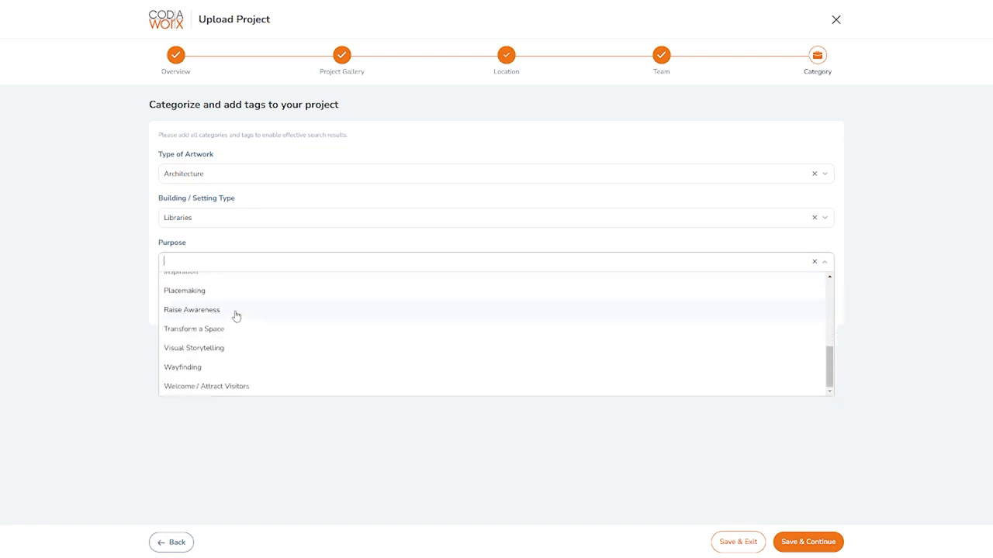
scroll(251, 334, "up", 10)
left_click(217, 283)
- Set the project Theme to Sustainability
left_click(226, 309)
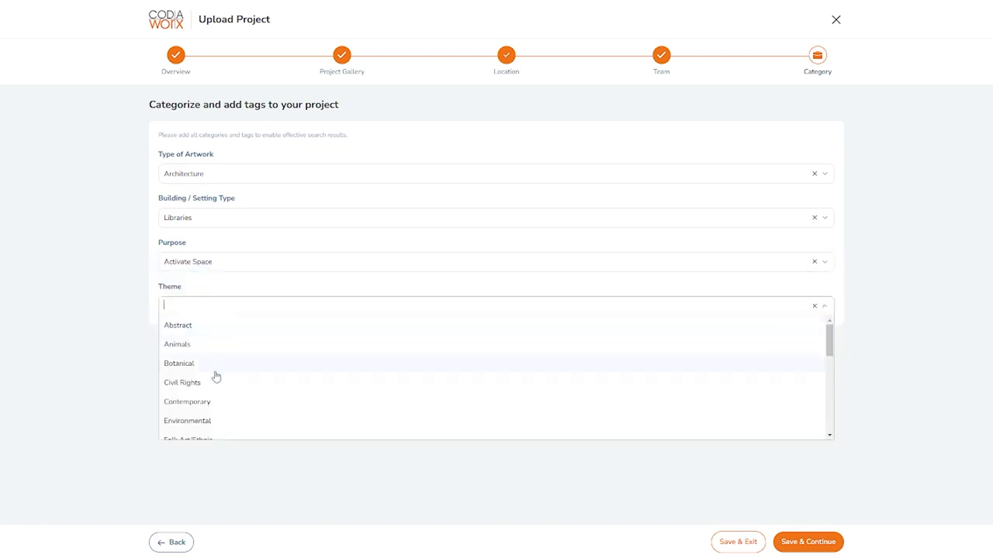
scroll(215, 378, "down", 10)
left_click(215, 393)
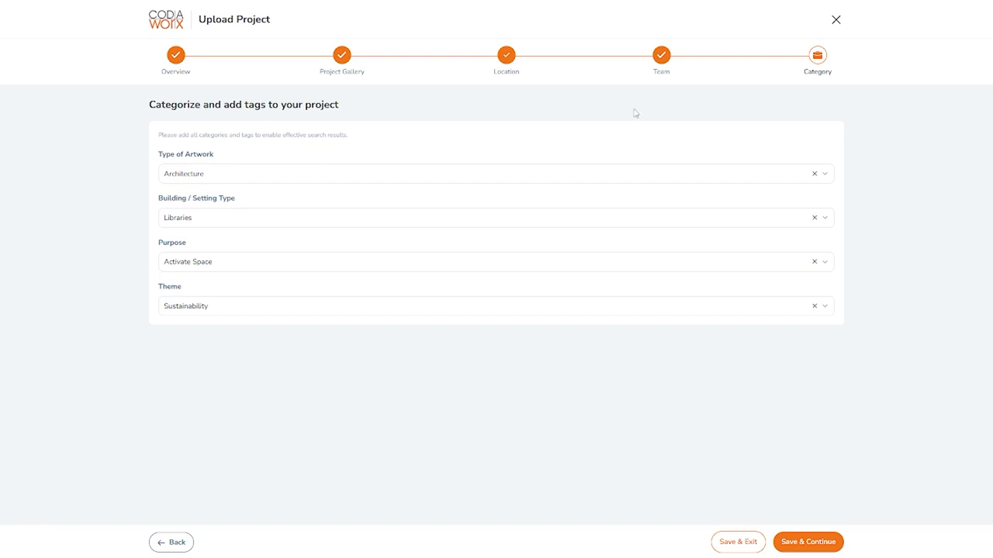
- Save the category page to reach the publishing stage
triple_click(259, 110)
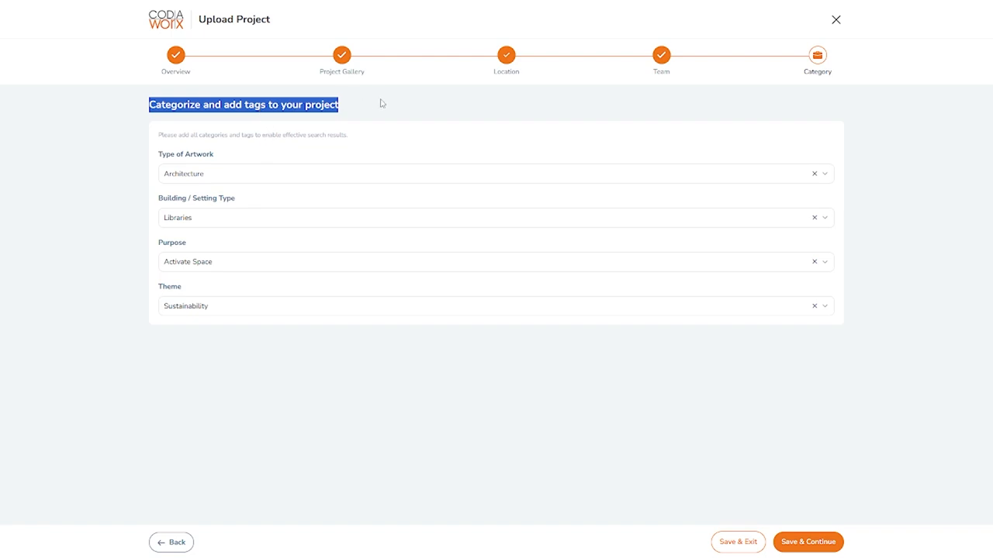
left_click(807, 547)
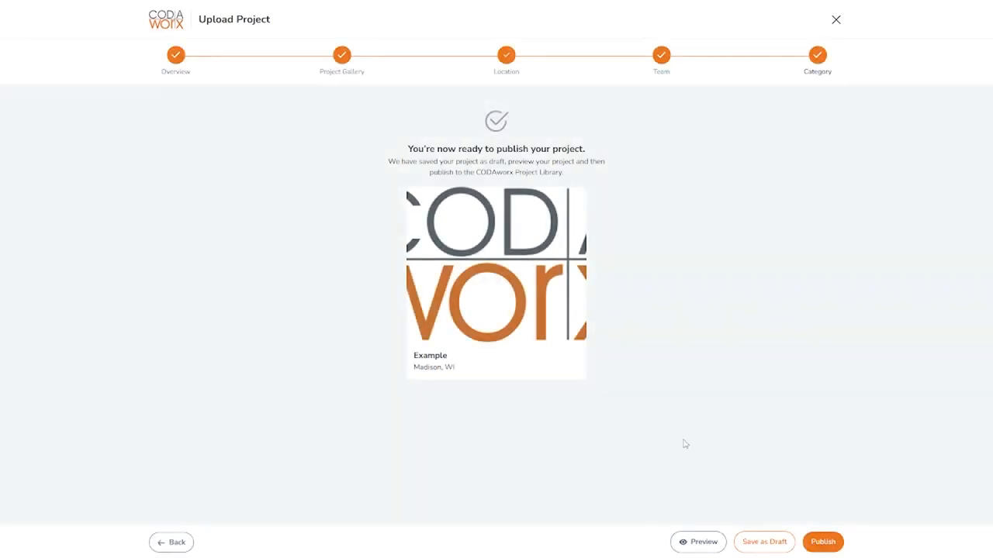
- Preview the project page and review its information, tags and team, then close the preview
left_click(689, 536)
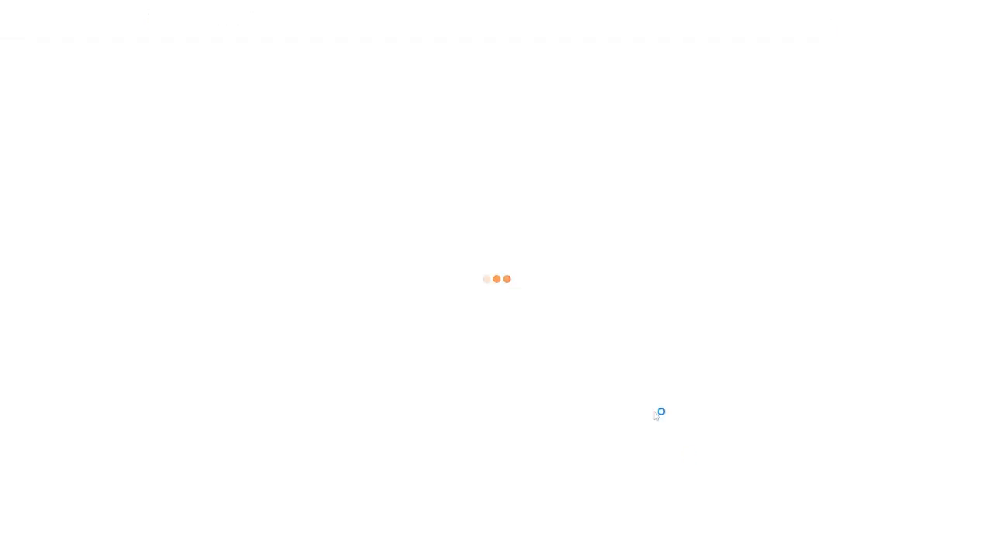
scroll(328, 366, "down", 3)
scroll(328, 366, "down", 1)
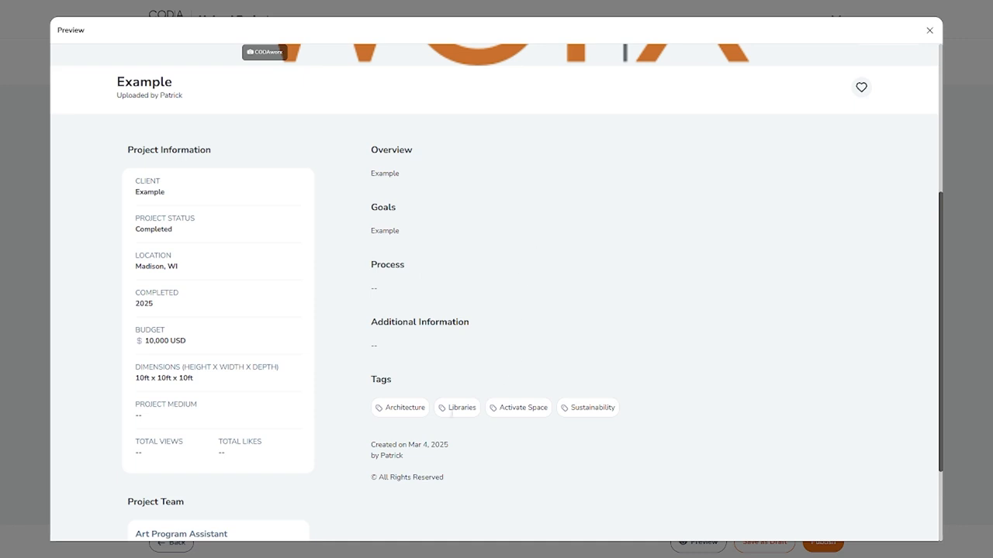
left_click_drag(386, 407, 646, 420)
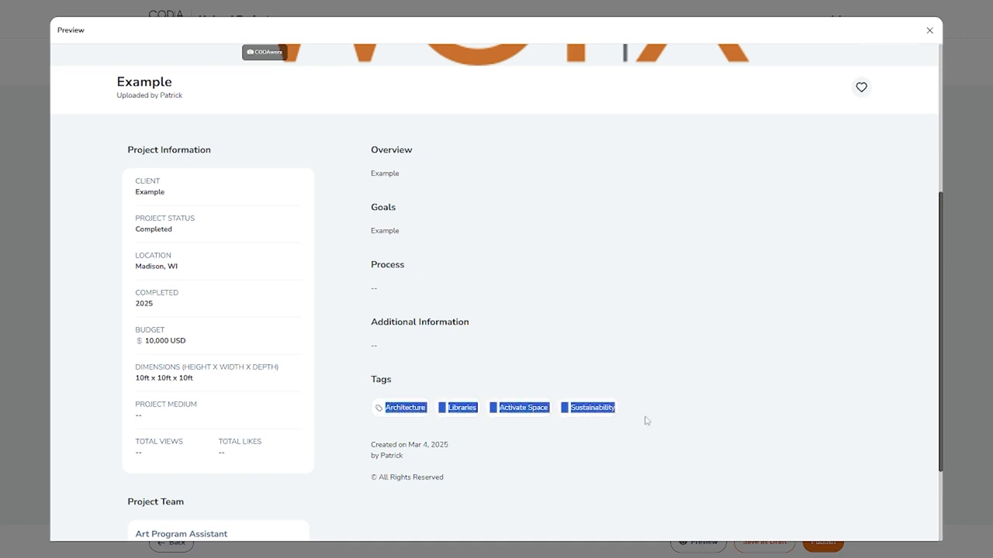
left_click(641, 411)
left_click_drag(368, 391, 659, 419)
left_click(642, 420)
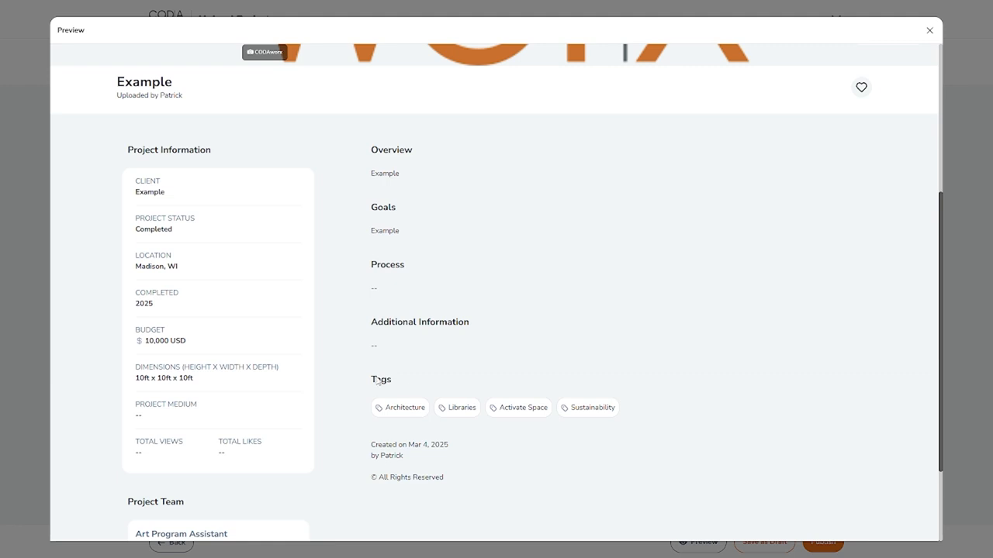
left_click_drag(377, 381, 623, 403)
left_click(646, 409)
left_click_drag(572, 410, 618, 412)
left_click(623, 412)
left_click_drag(127, 149, 313, 354)
left_click(190, 200)
scroll(183, 342, "down", 3)
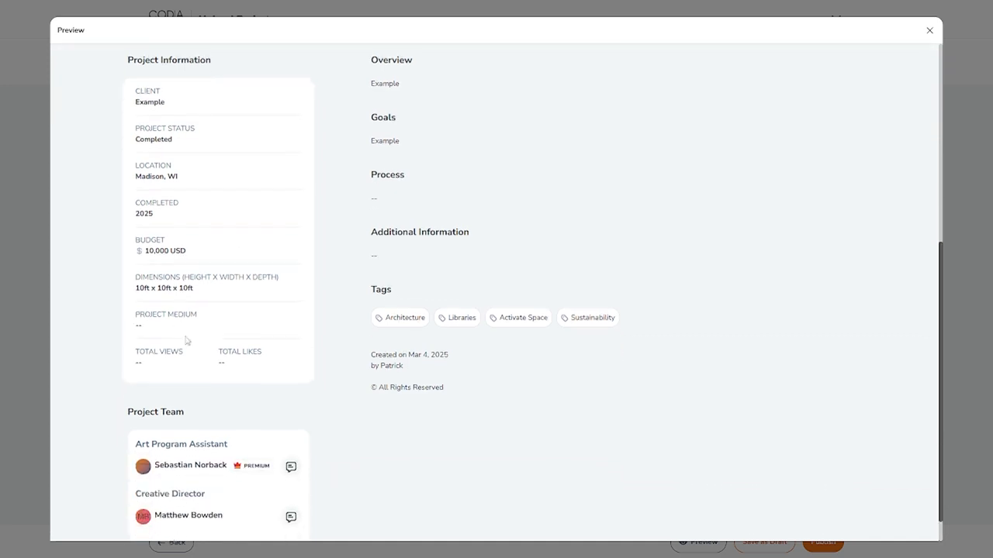
left_click_drag(125, 382, 346, 487)
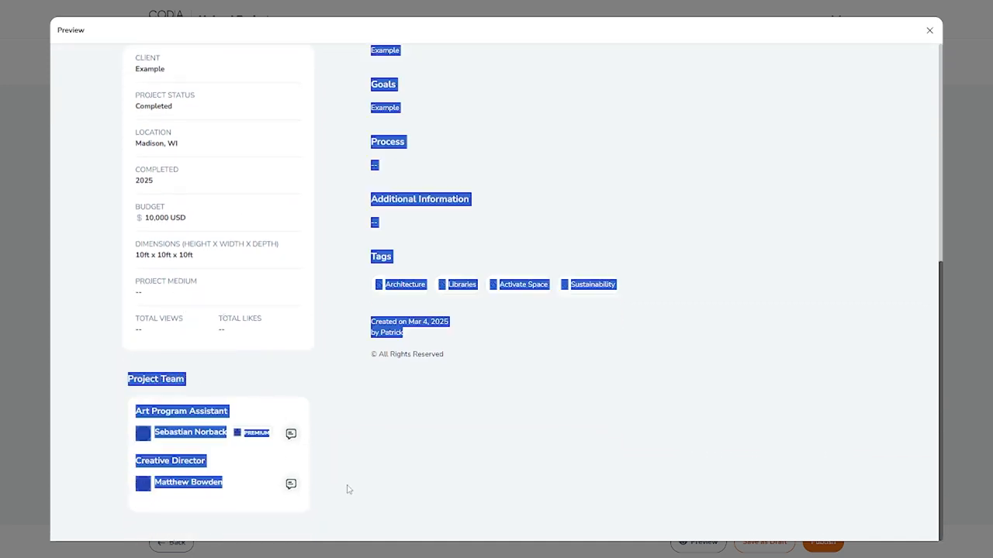
left_click(355, 496)
scroll(402, 446, "up", 8)
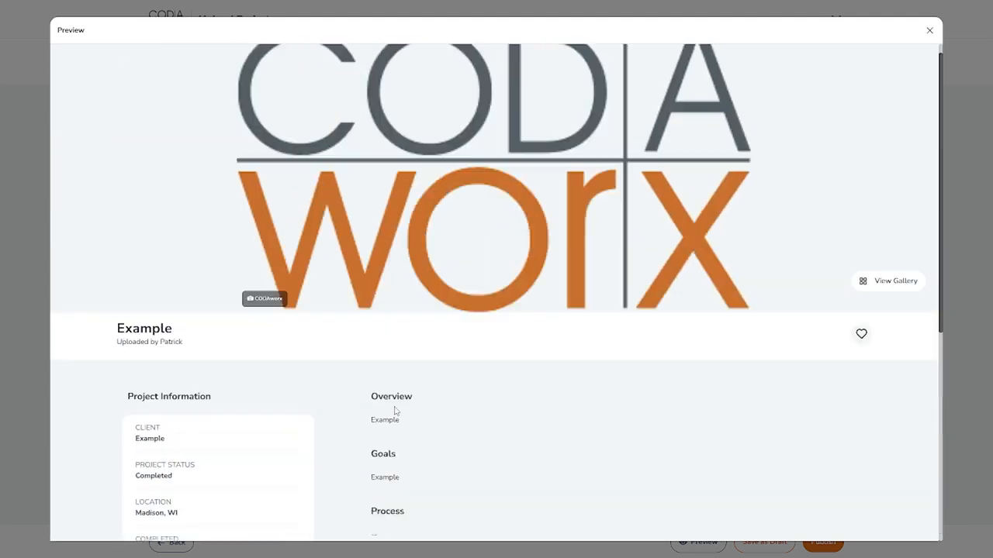
scroll(496, 372, "down", 3)
scroll(667, 193, "up", 3)
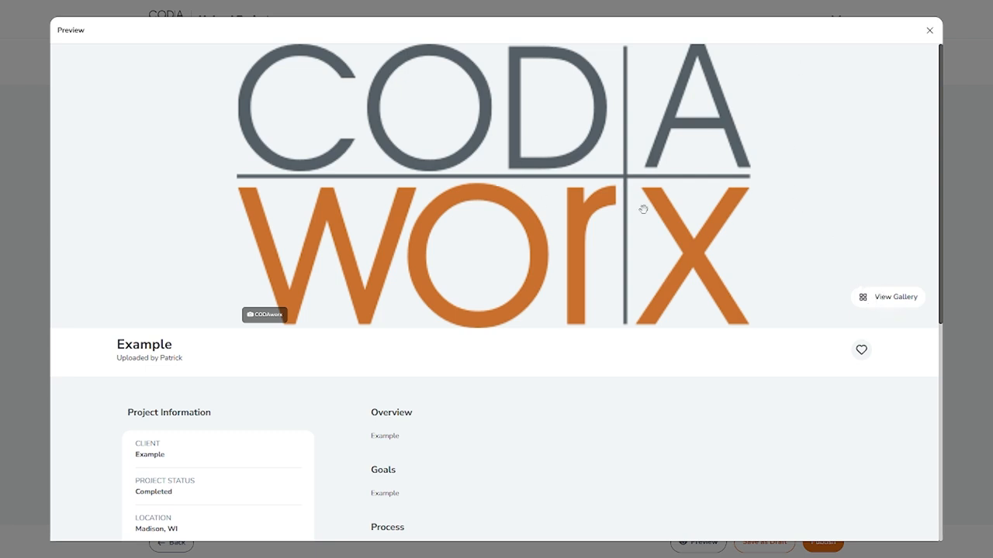
left_click(930, 32)
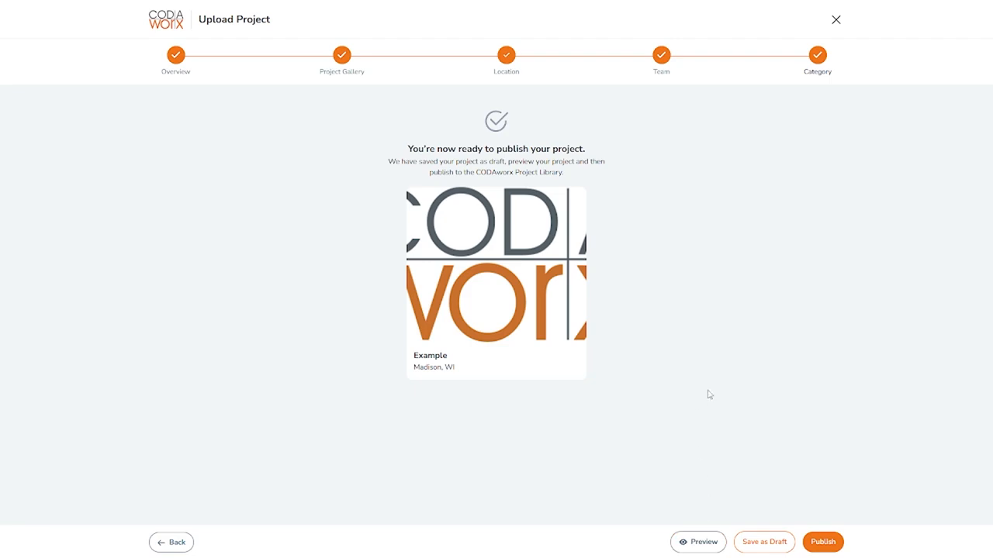
- Save the project as a draft
left_click(764, 541)
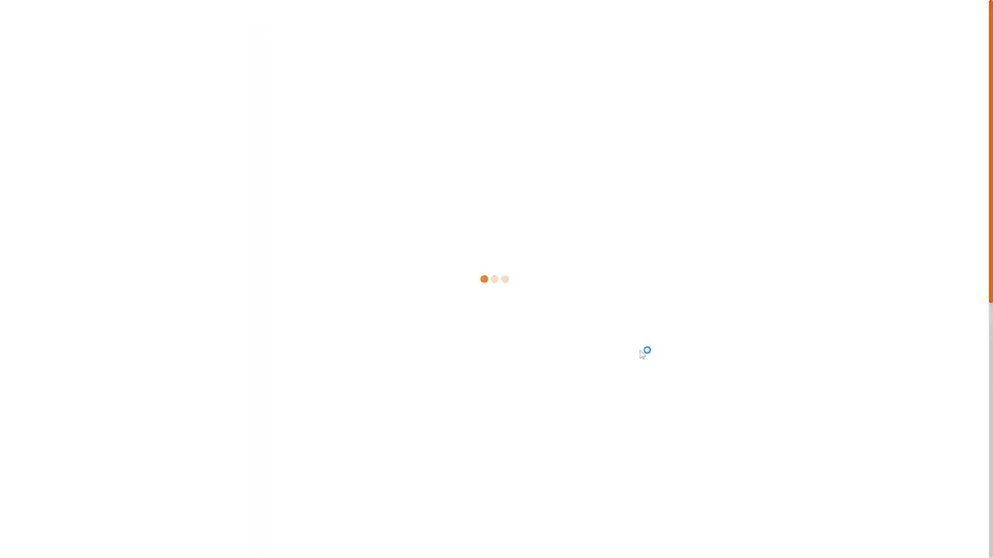
scroll(620, 337, "down", 1)
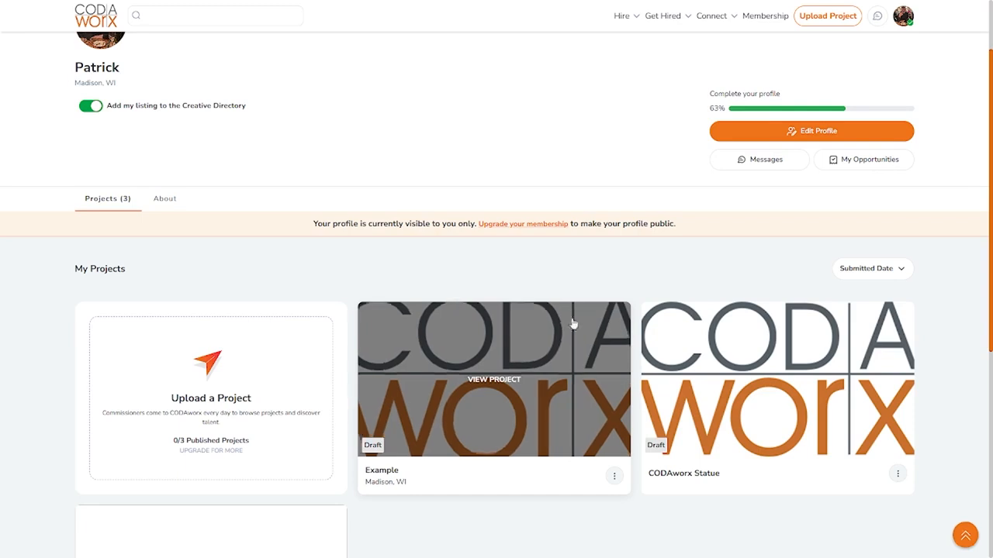
scroll(230, 261, "up", 1)
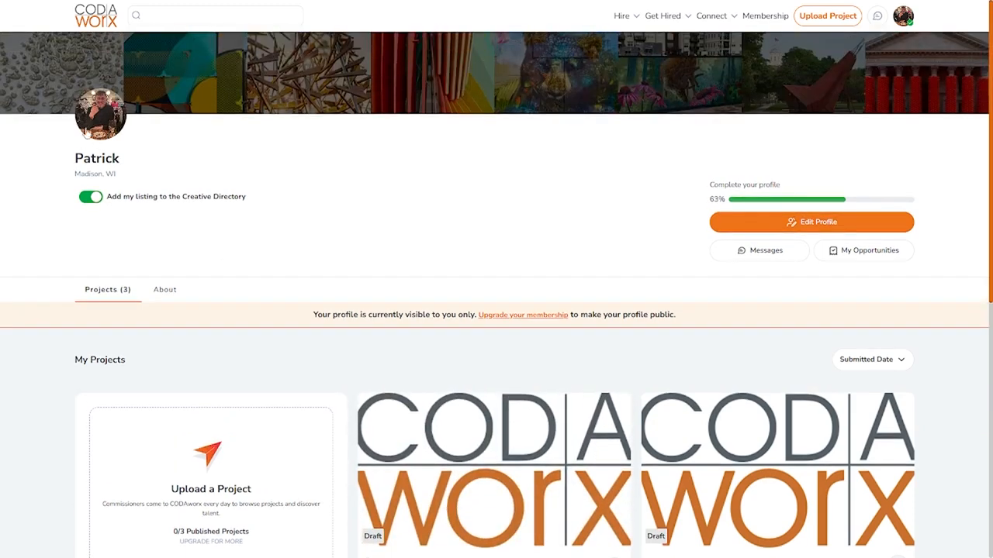
- Reopen the Example project for editing and save it as a draft again
scroll(501, 259, "down", 2)
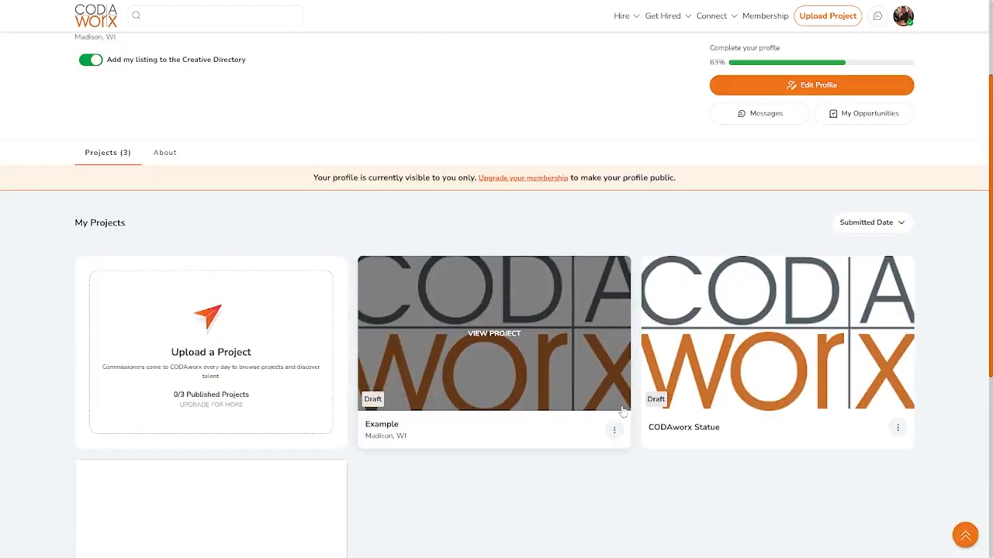
left_click(614, 430)
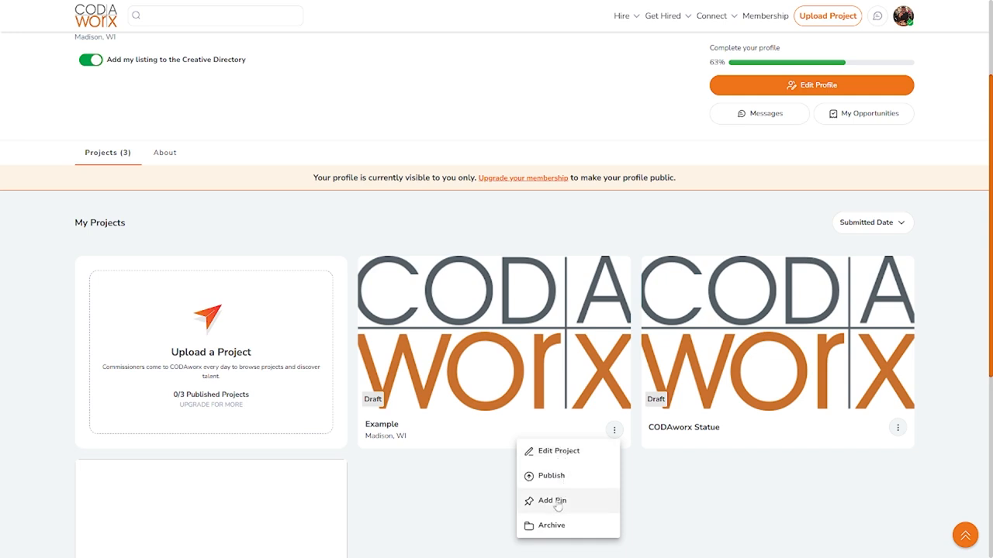
left_click(553, 454)
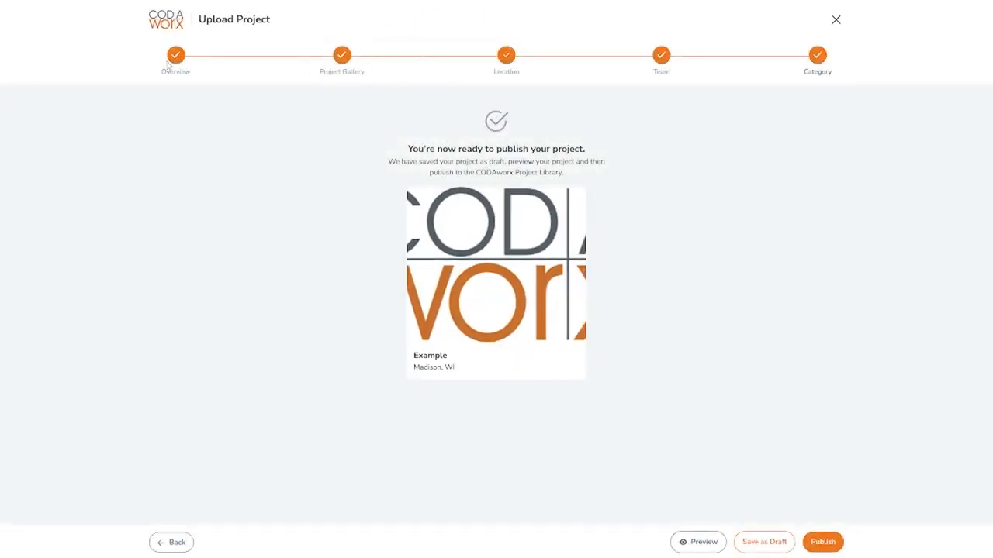
left_click(768, 542)
- Publish the Example project from the profile's project list
scroll(543, 372, "down", 1)
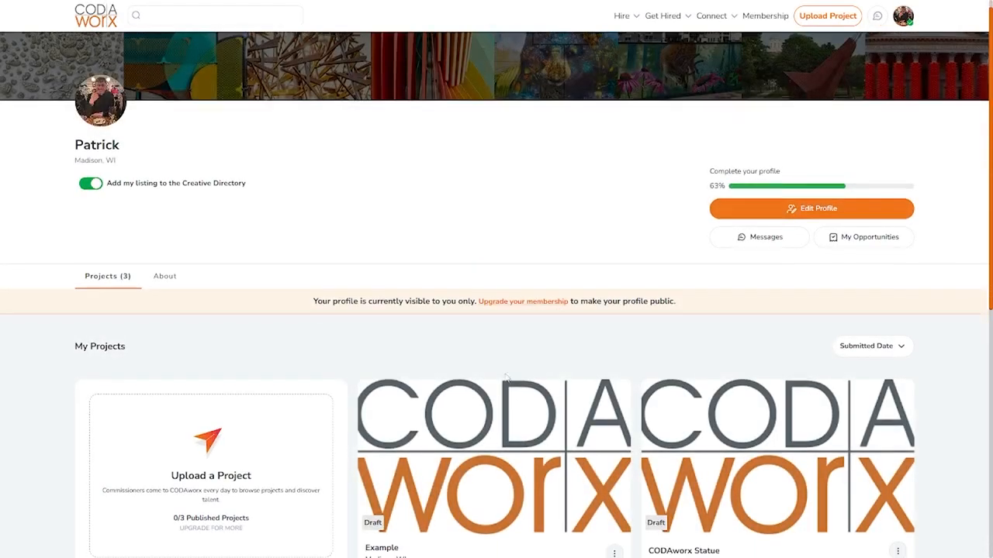
left_click(614, 490)
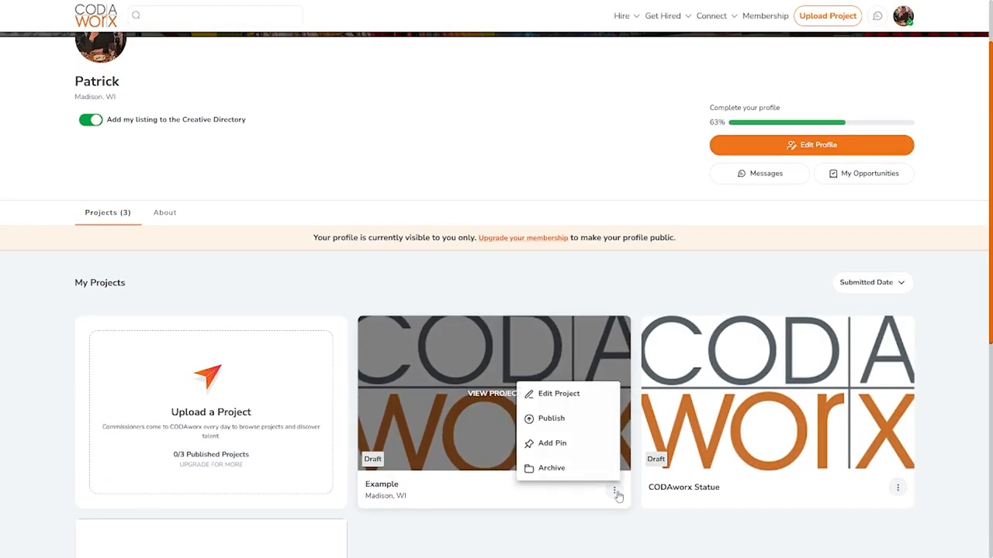
left_click(541, 418)
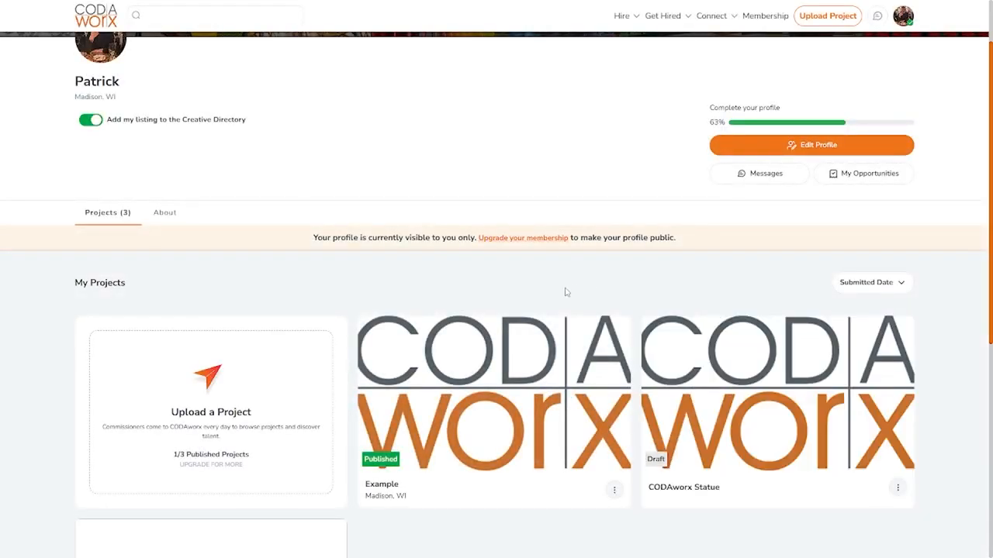
scroll(383, 275, "up", 1)
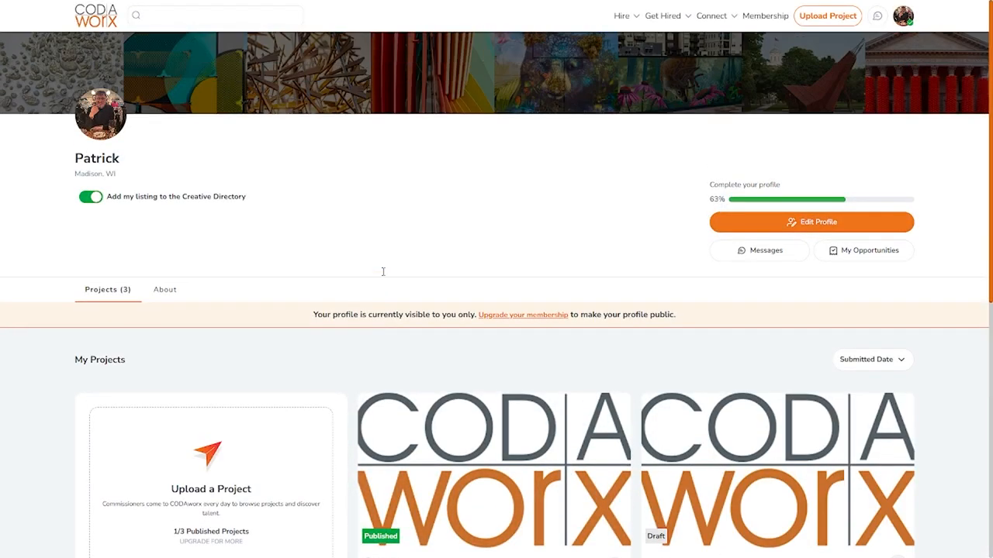
scroll(462, 241, "down", 3)
scroll(465, 250, "up", 3)
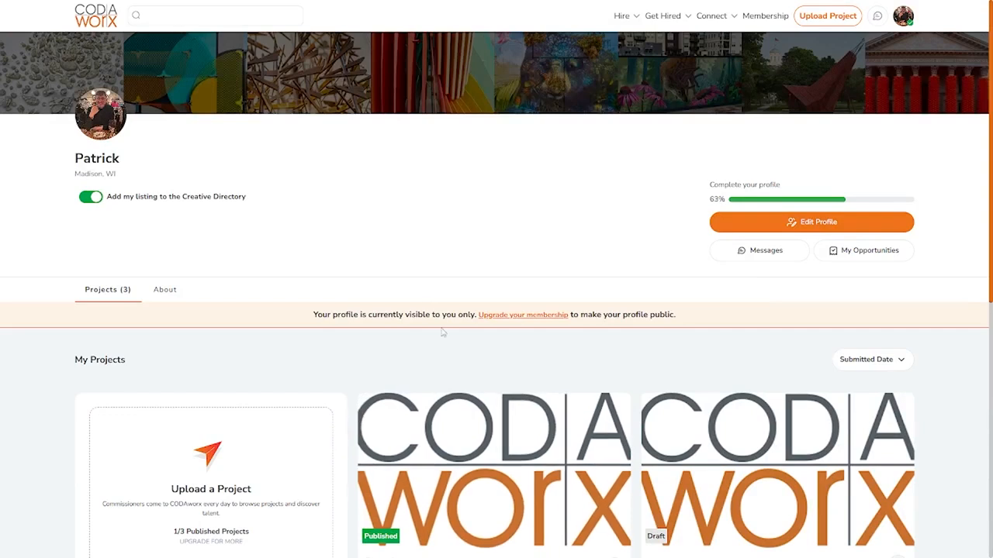